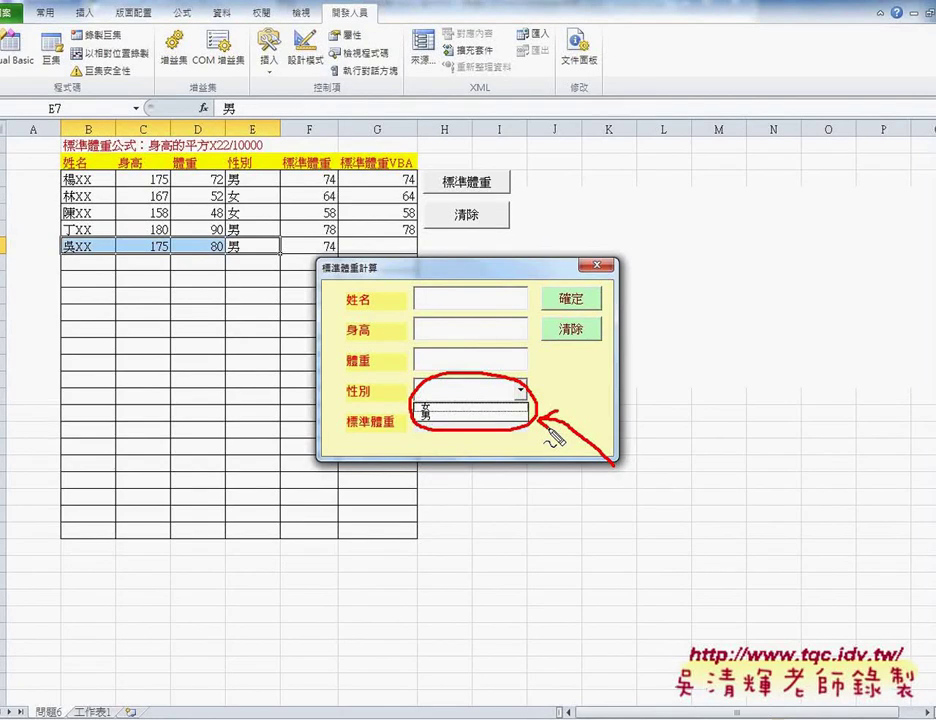
- Close the running body-weight form and show the 標準體重計算 home form's design in the Visual Basic editor
left_click_drag(540, 389, 577, 388)
mouse_move(580, 380)
left_mouse_down()
mouse_move(586, 406)
mouse_move(599, 396)
left_mouse_up()
mouse_move(600, 370)
left_mouse_down()
mouse_move(598, 395)
mouse_move(621, 392)
left_mouse_up()
mouse_move(647, 383)
left_mouse_down()
mouse_move(650, 395)
mouse_move(690, 370)
left_mouse_up()
mouse_move(694, 368)
left_mouse_down()
mouse_move(710, 392)
mouse_move(724, 392)
left_mouse_up()
left_click_drag(727, 386, 756, 390)
left_click_drag(771, 346, 779, 358)
left_click_drag(792, 345, 786, 385)
left_click_drag(780, 365, 812, 356)
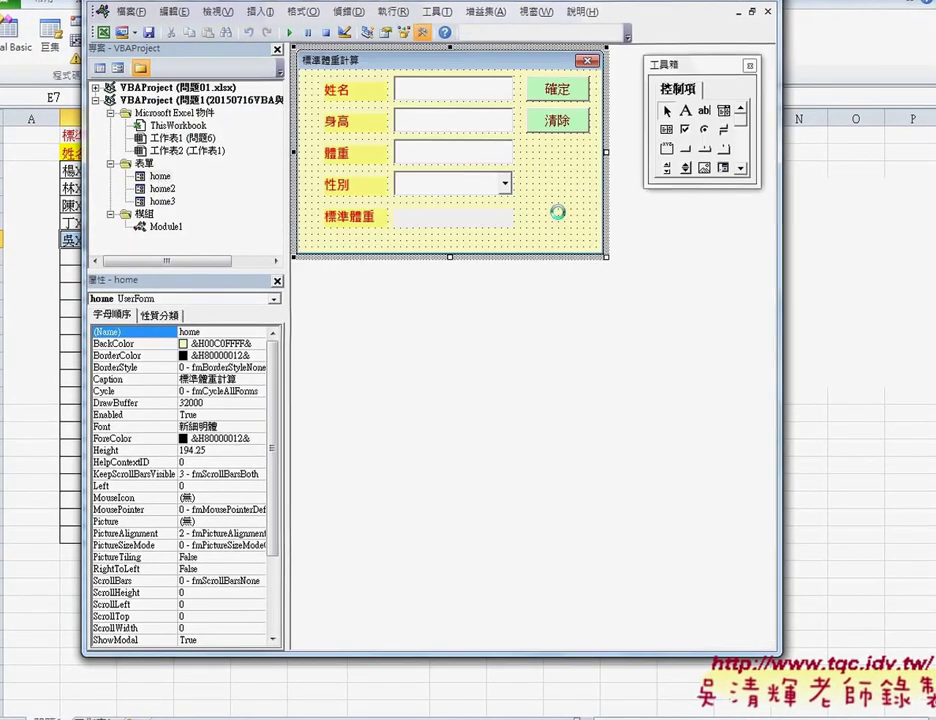
- Add a UserForm_Activate procedure to the home form's code
double_click(476, 339)
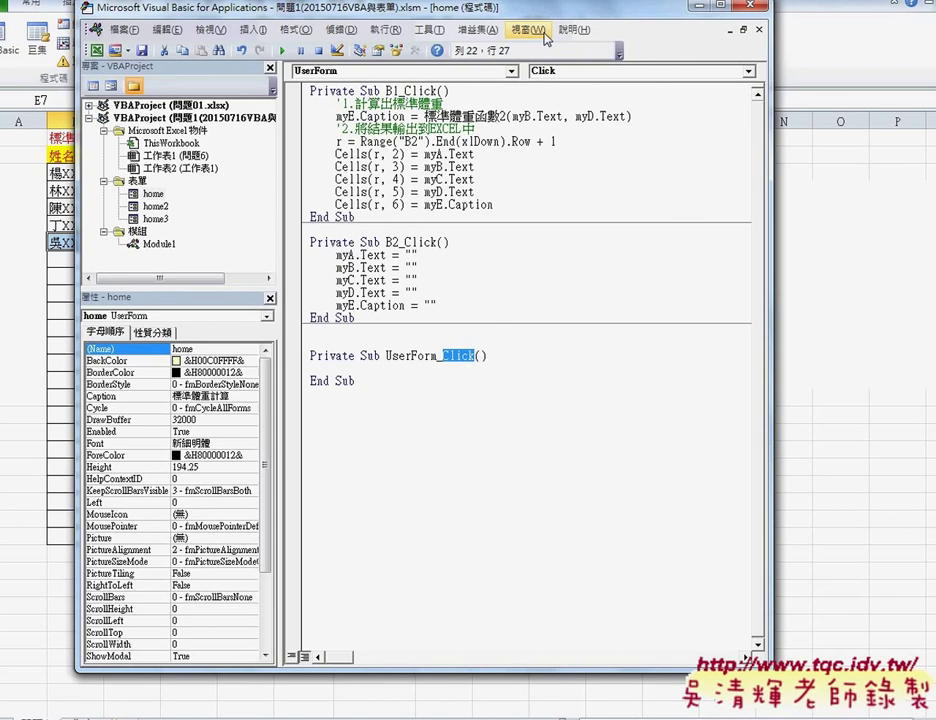
left_click(566, 72)
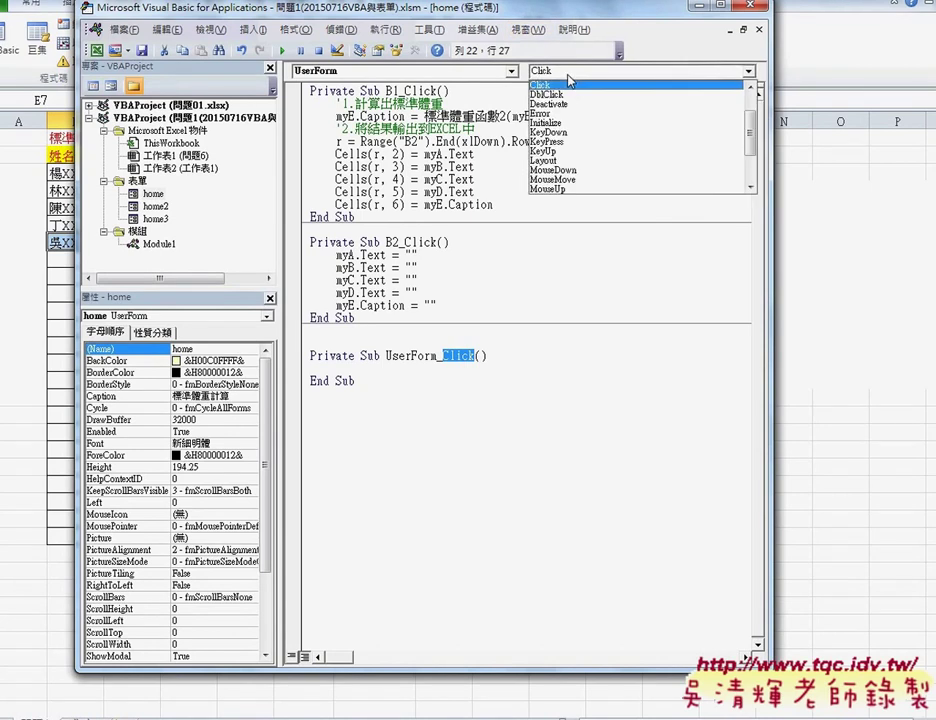
scroll(568, 80, "up", 2)
left_click(548, 85)
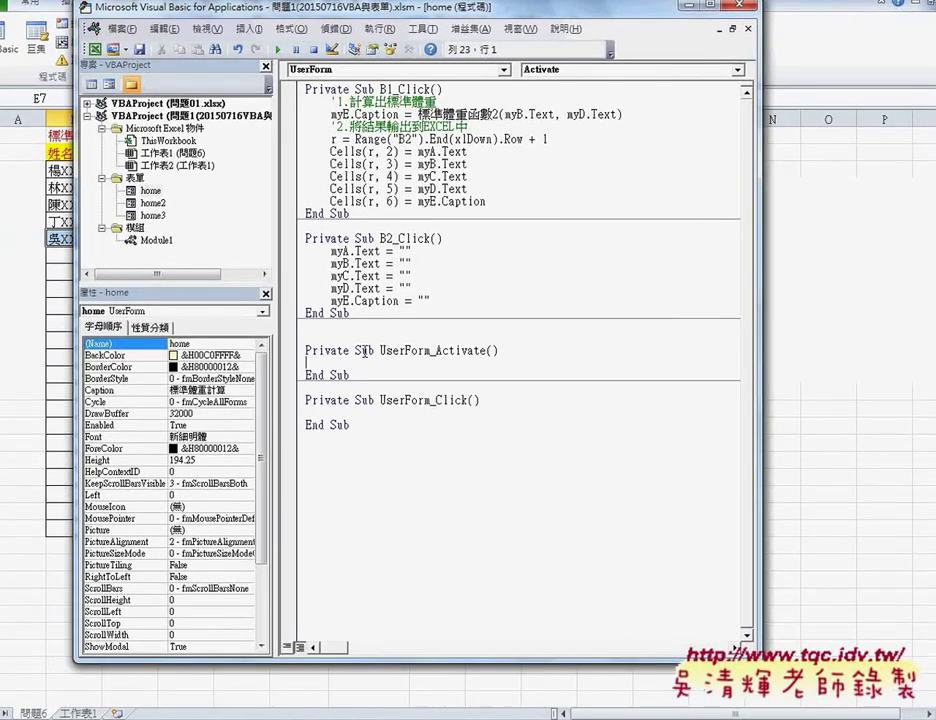
- Replace UserForm_Click with two myD.AddItem lines for 女 and 南 inside UserForm_Activate
left_click_drag(305, 400, 350, 430)
key("Delete")
left_click(498, 350)
key("Return")
key("Tab")
type("myd.")
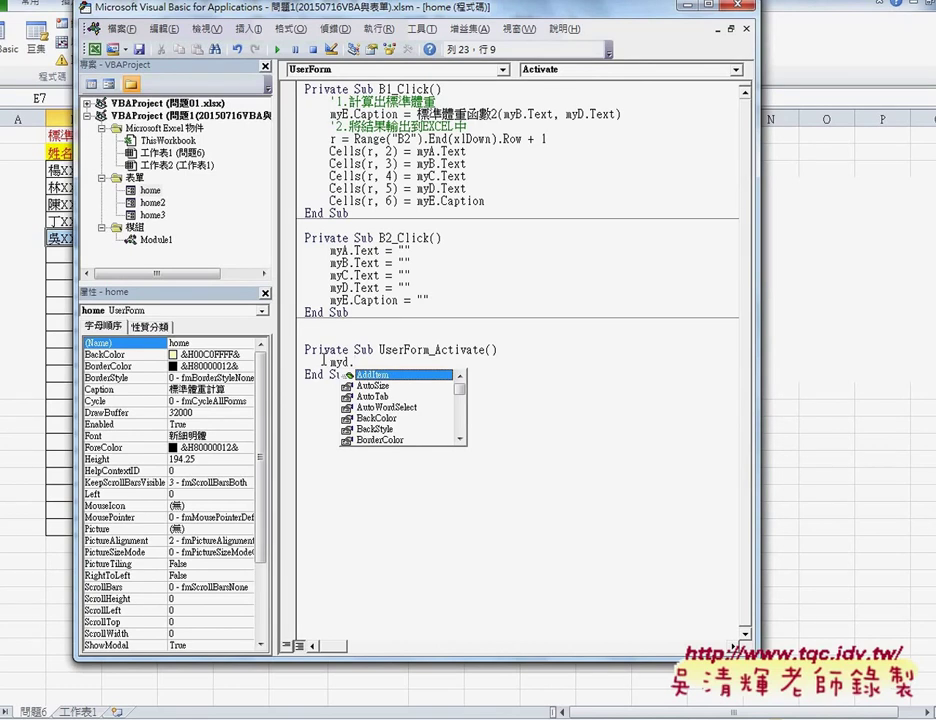
key("space")
type("\"女\"")
key("Return")
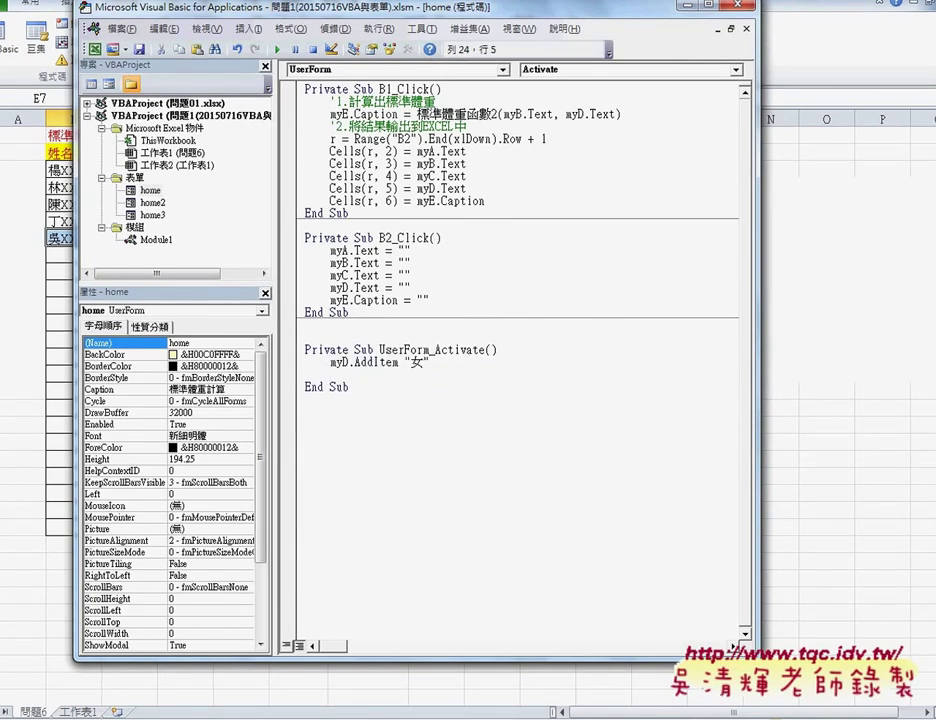
type("myd.AddItem \"")
type("南")
- Run the form and open the gender dropdown to check both choices
left_click_drag(430, 374, 305, 362)
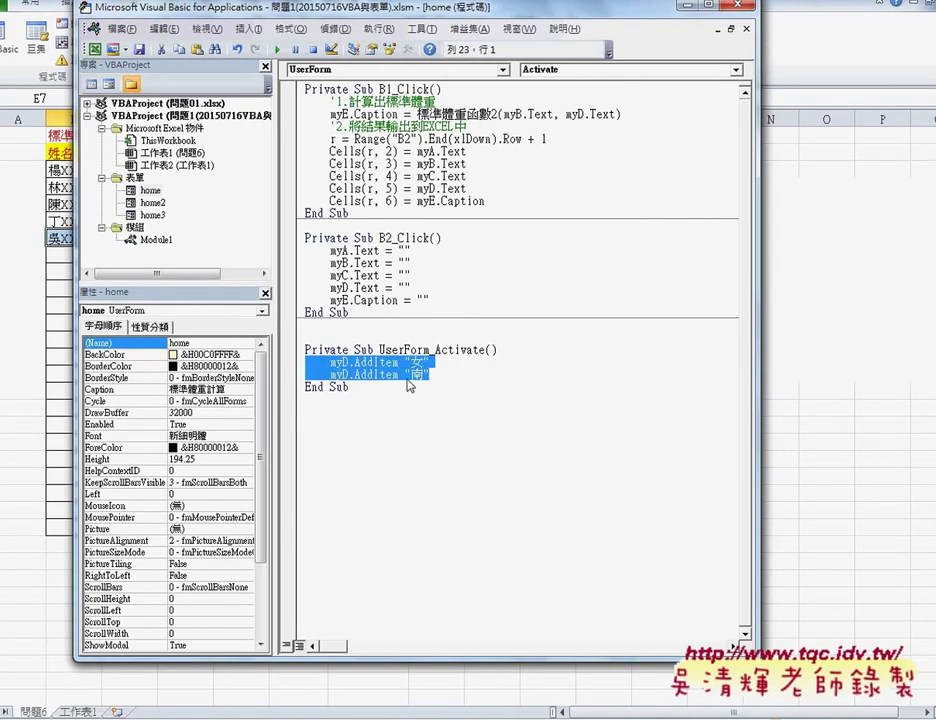
key("F5")
left_click(513, 383)
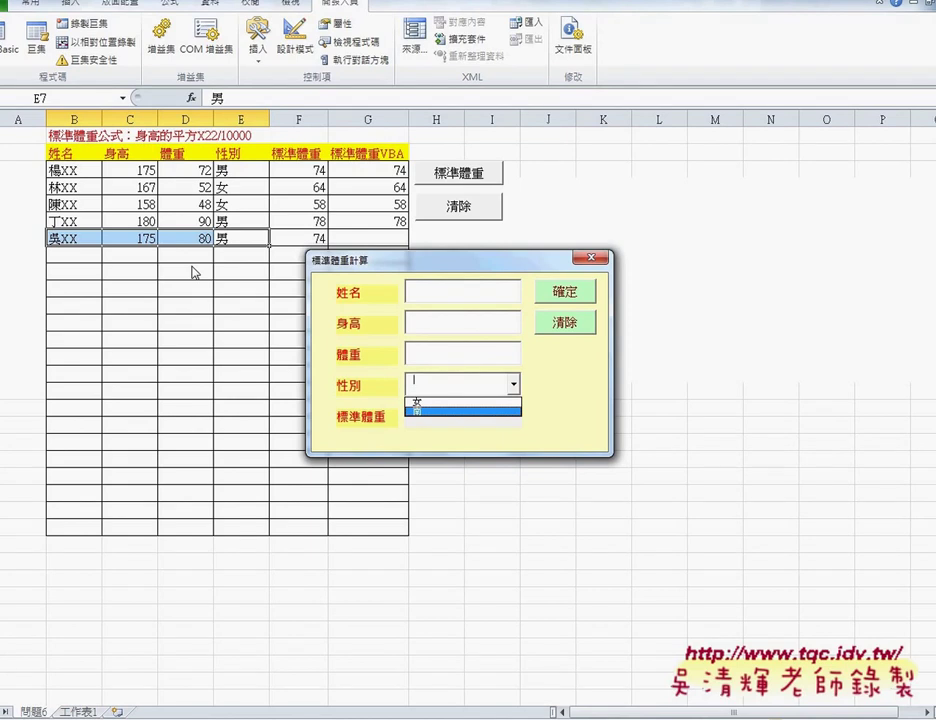
- Pick 女 in the 性別 list, then close the form and go back to its design view
left_click(418, 401)
key("Tab")
key("Tab")
key("Tab")
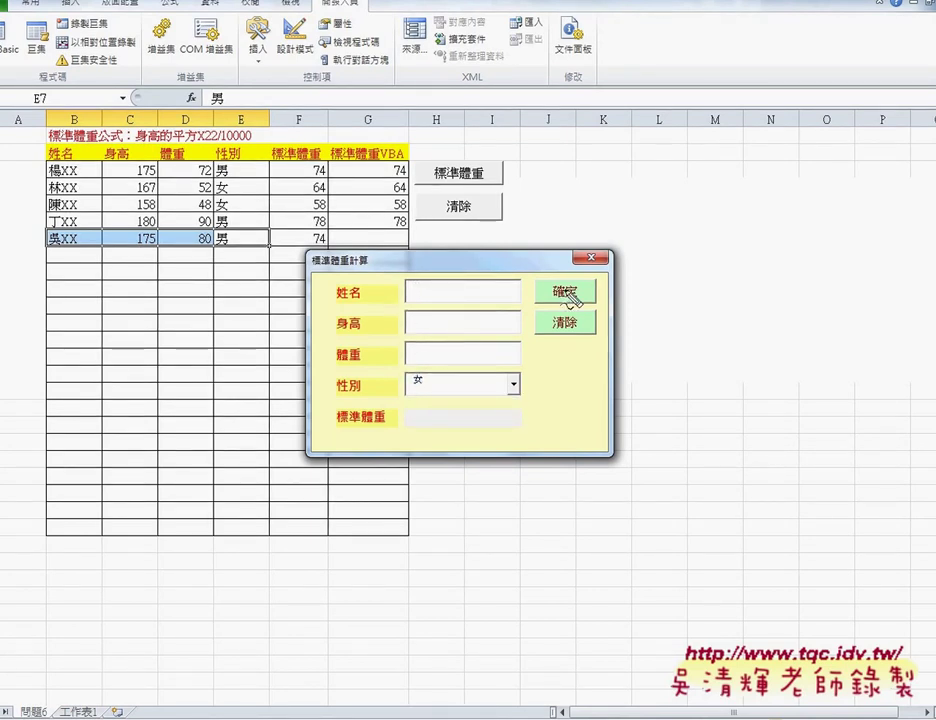
left_click_drag(401, 408, 516, 428)
left_click_drag(326, 352, 380, 420)
left_click_drag(186, 90, 198, 101)
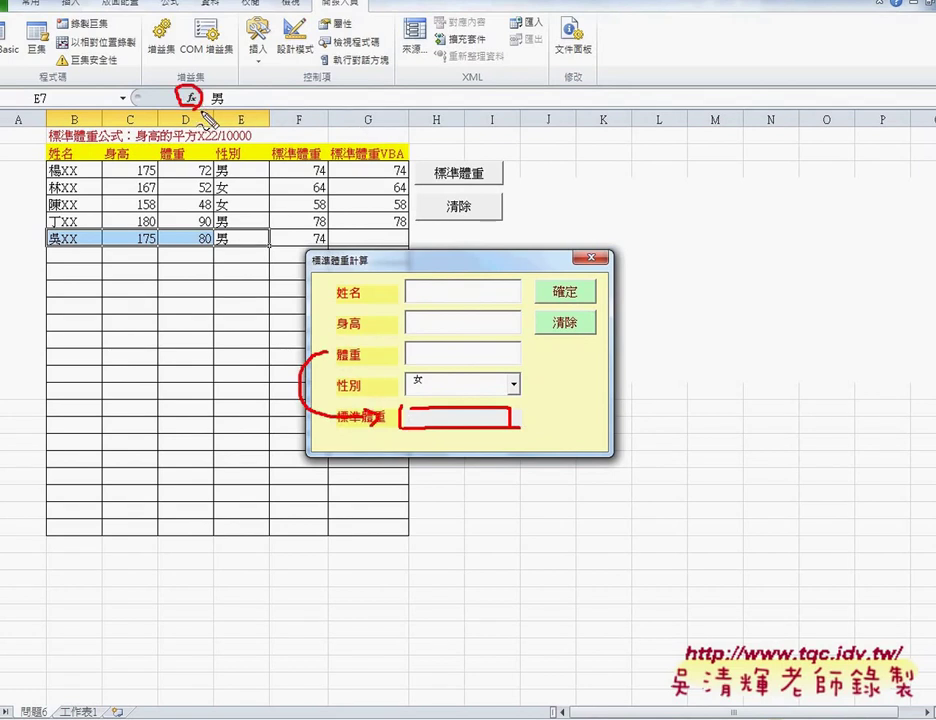
left_click_drag(597, 288, 545, 282)
left_click_drag(463, 258, 546, 289)
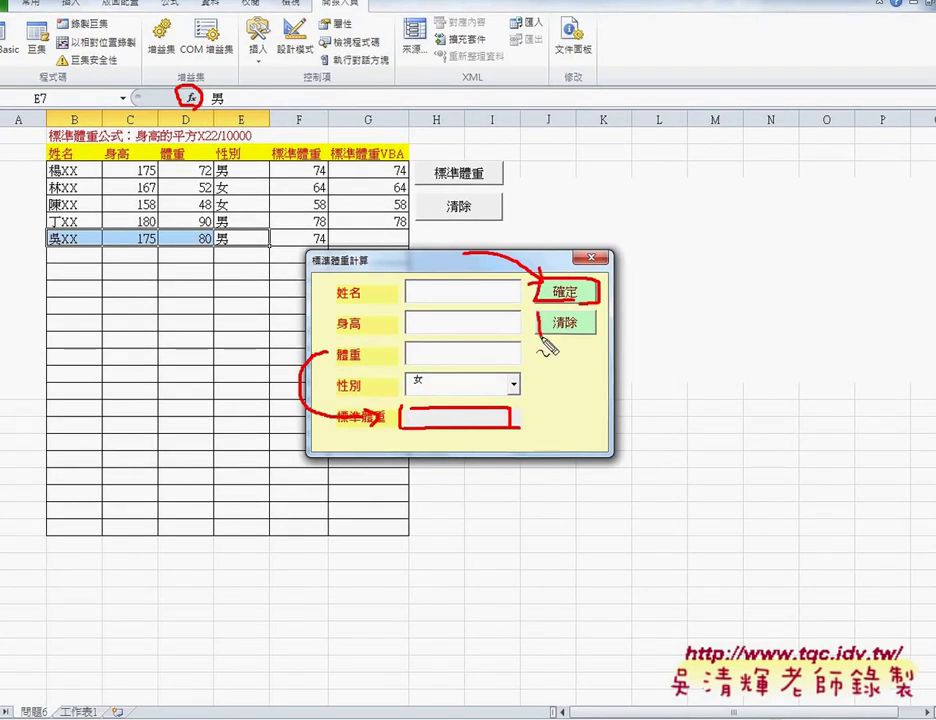
key("Escape")
key("alt+F11")
left_click(592, 260)
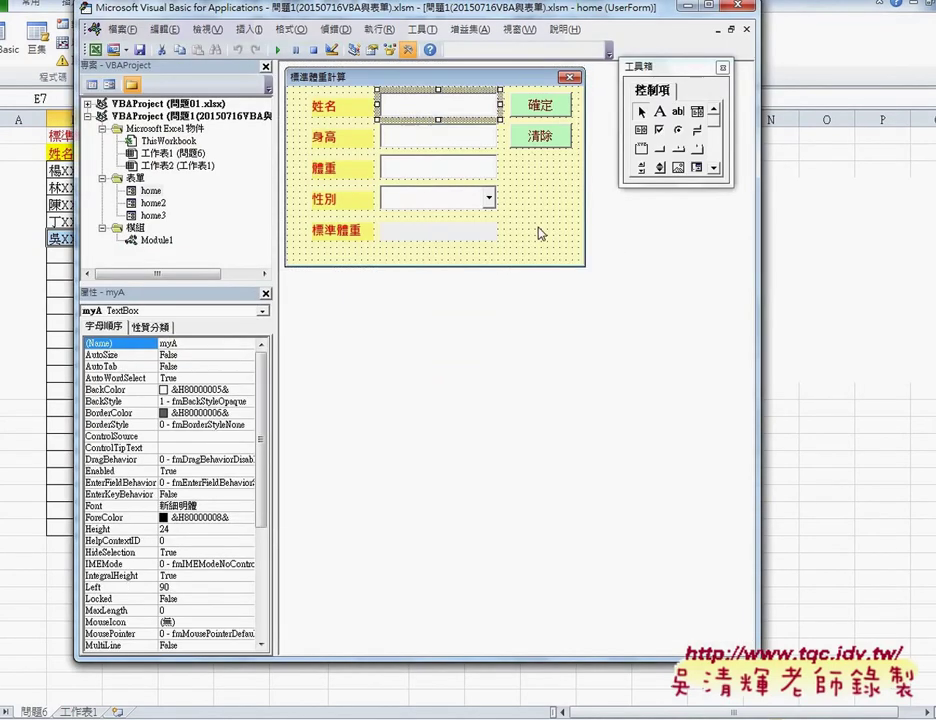
- Open the OK button's B1_Click procedure in the code window
key("F7")
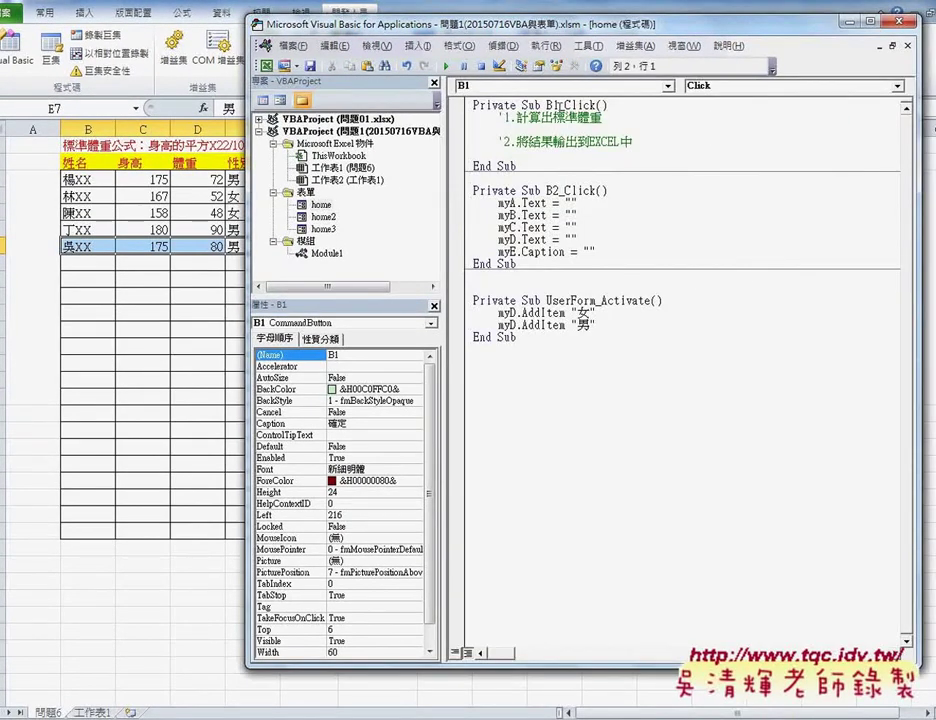
left_click(737, 86)
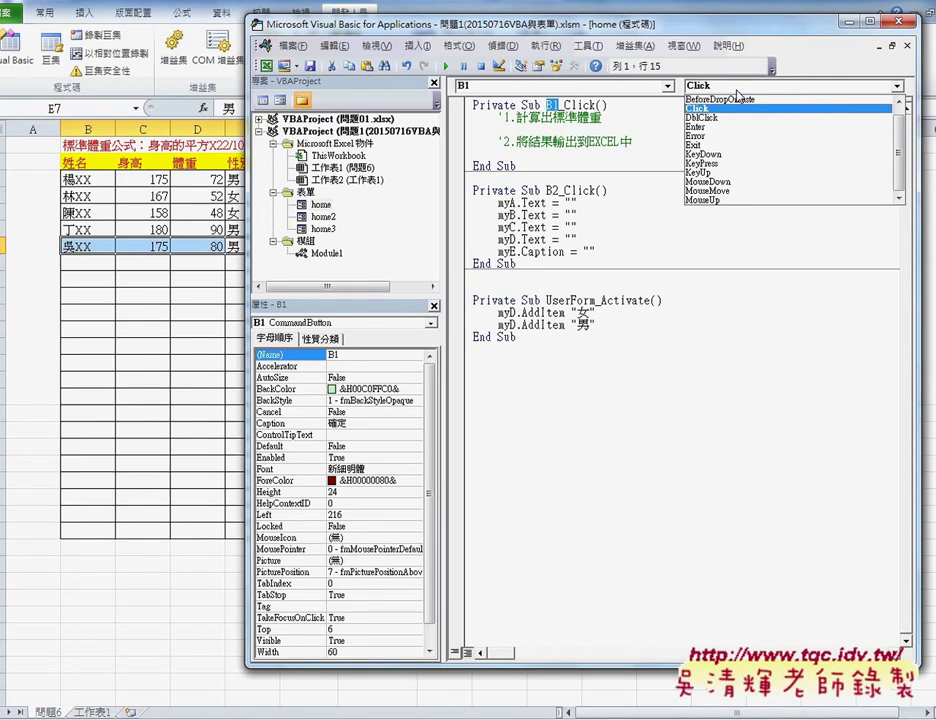
left_click(713, 108)
left_click(498, 129)
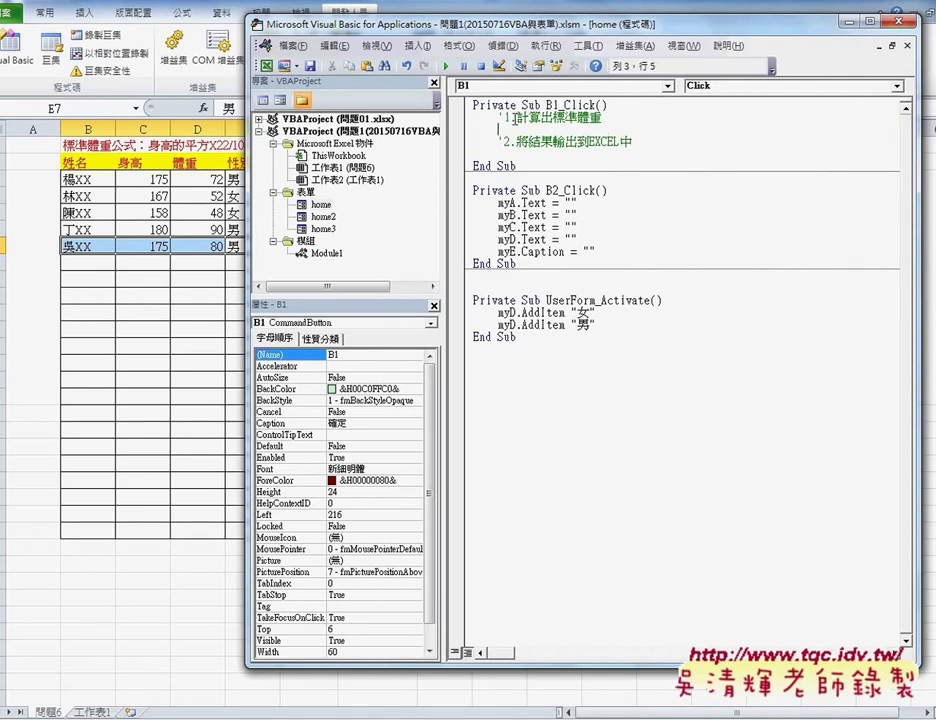
- Look up the result label name, the Module1 function 標準體重函數2 and the field names
key("shift+F7")
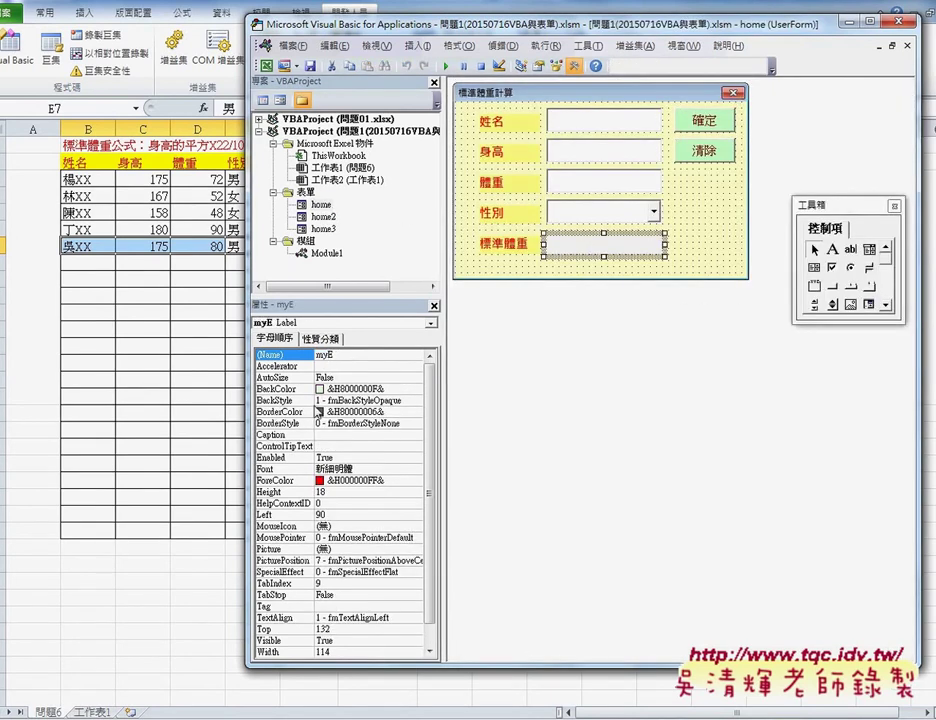
left_click(352, 437)
double_click(326, 253)
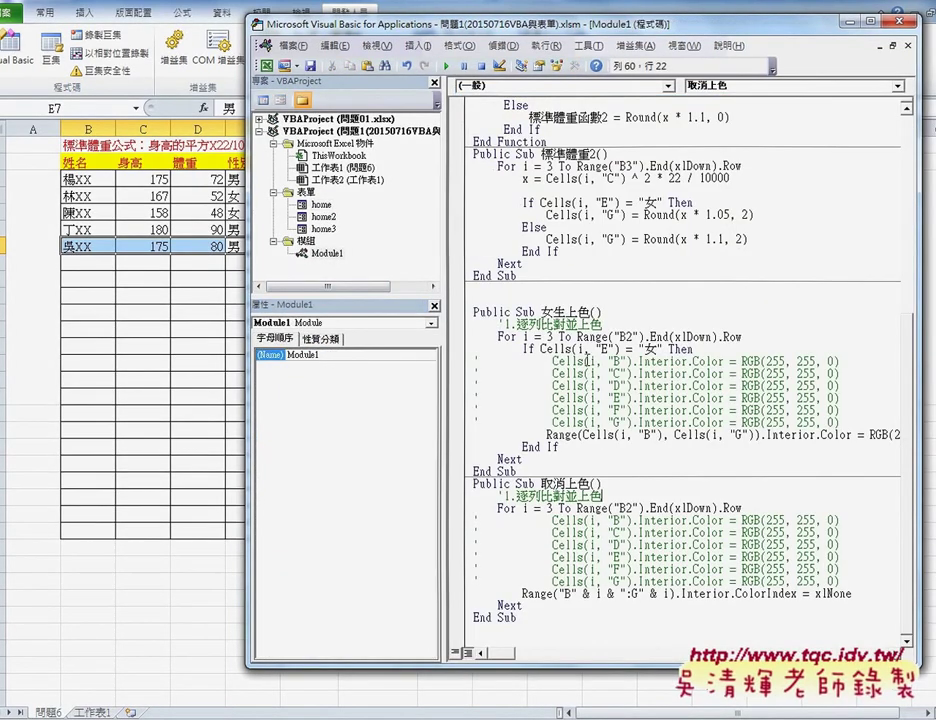
scroll(620, 300, "up", 4)
double_click(640, 191)
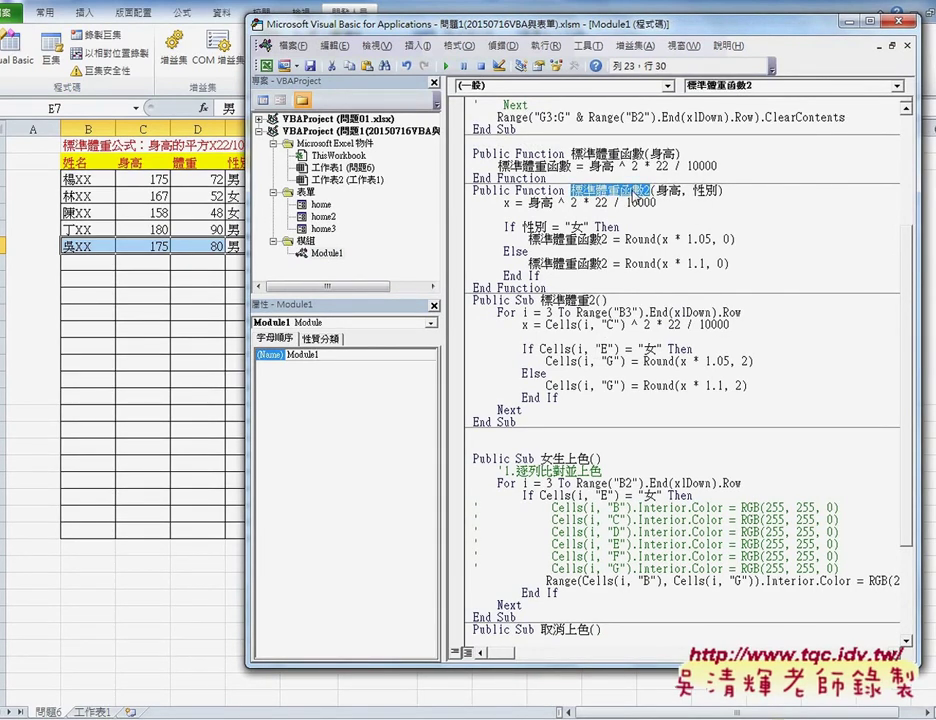
double_click(321, 204)
left_click(600, 121)
left_click(600, 210)
left_click(591, 152)
left_click(600, 210)
- Write myE.Caption = 標準體重函數2(myB.Text, myD.Text) in B1_Click
double_click(704, 119)
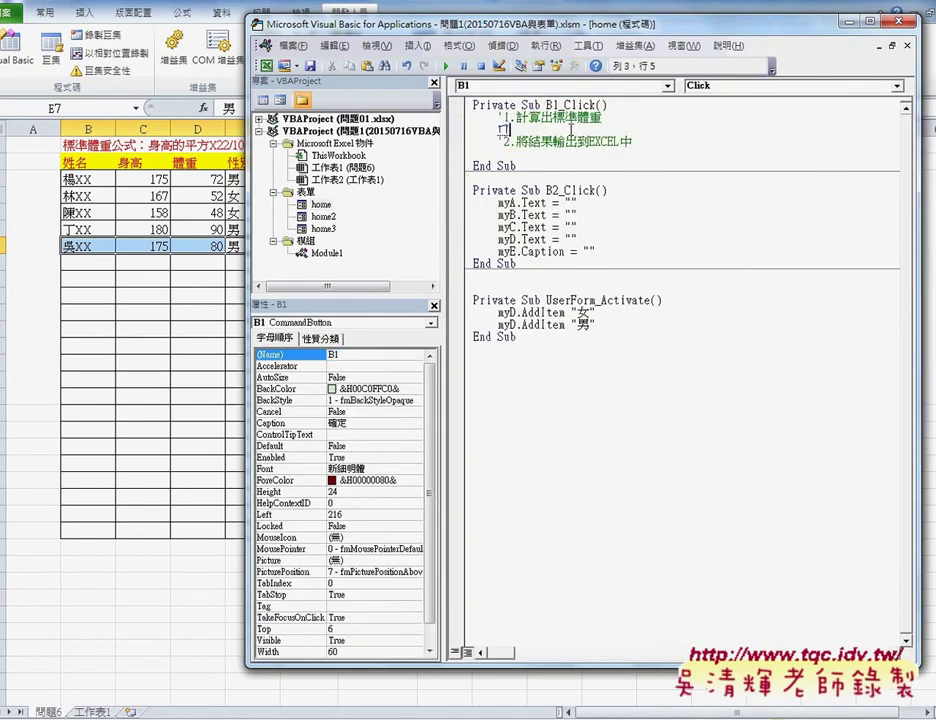
type("myE.Caption =")
double_click(327, 253)
key("ctrl+c")
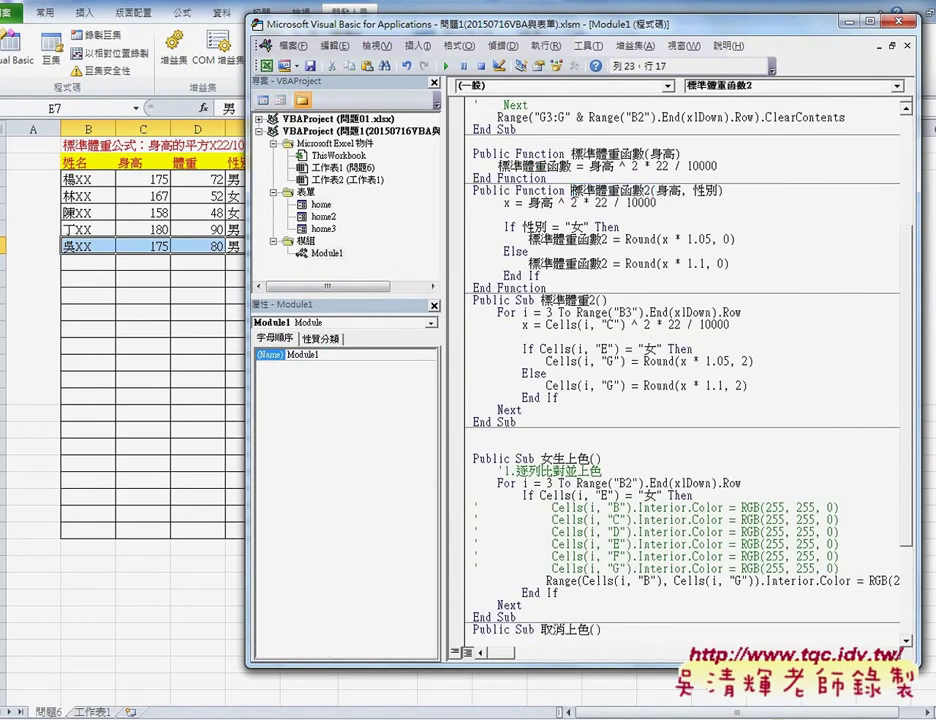
key("ctrl+Tab")
key("ctrl+v")
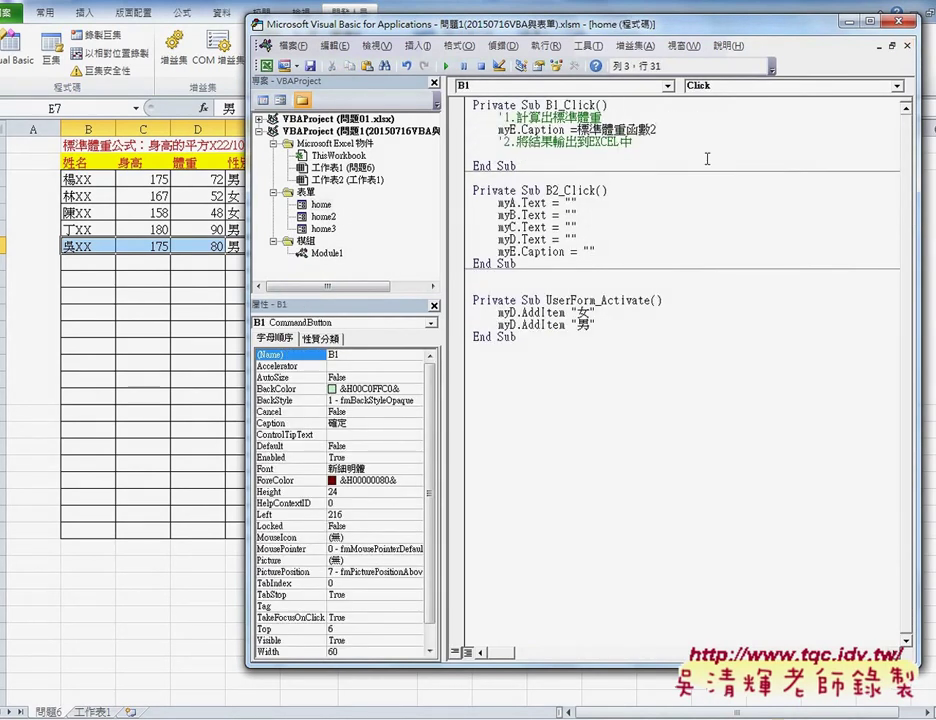
type("(")
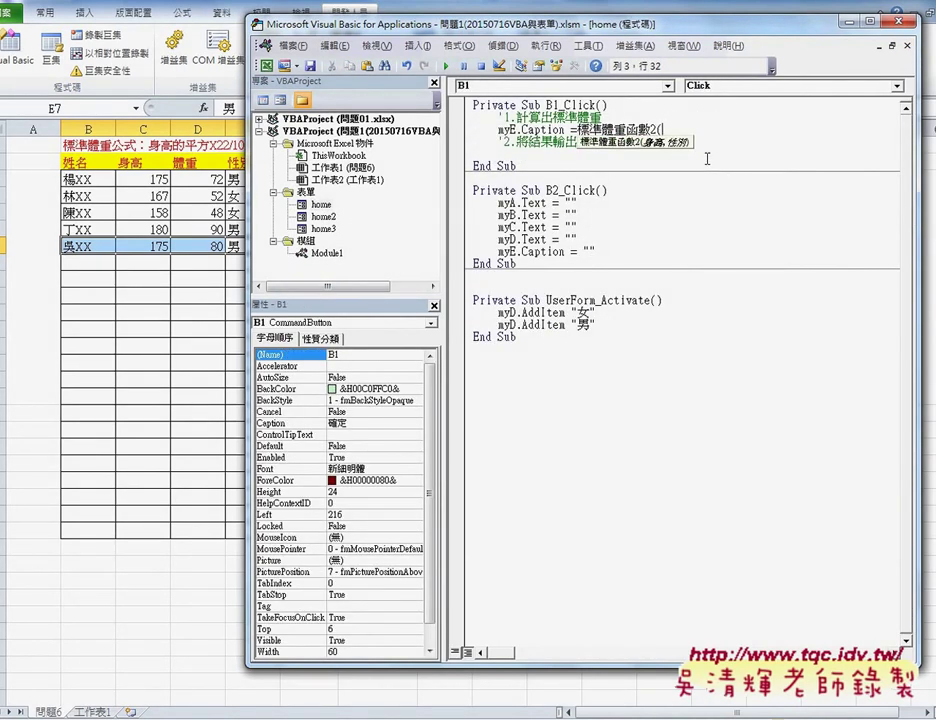
type("myb.text")
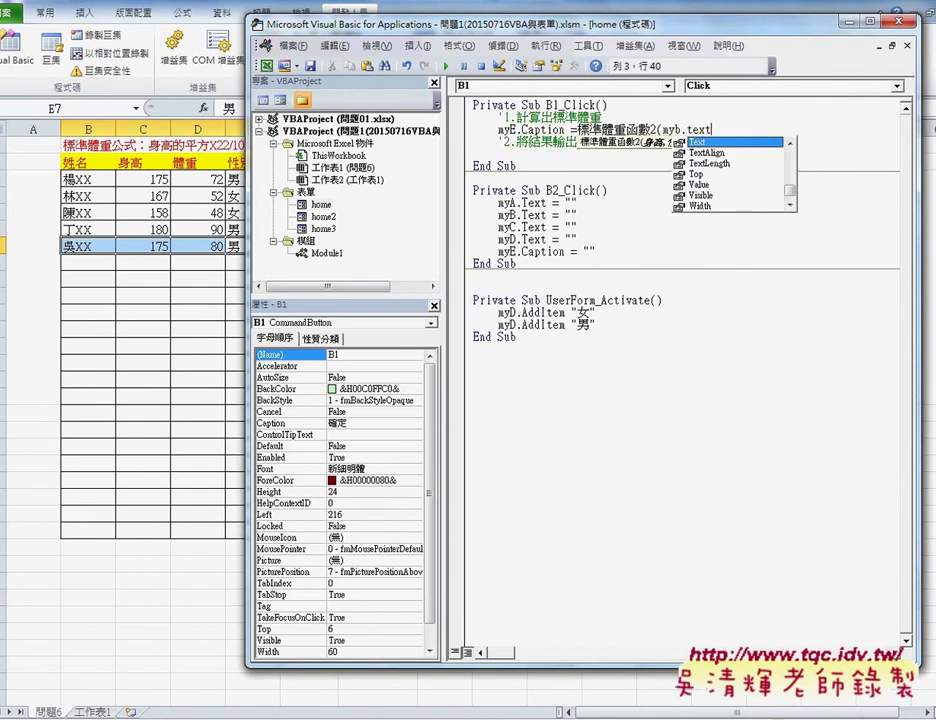
type(",myd.Text)")
left_click(691, 240)
- Run the form with height 175 and gender 女 to get 71
key("F5")
left_click(455, 328)
type("175")
left_click(531, 387)
left_click(583, 302)
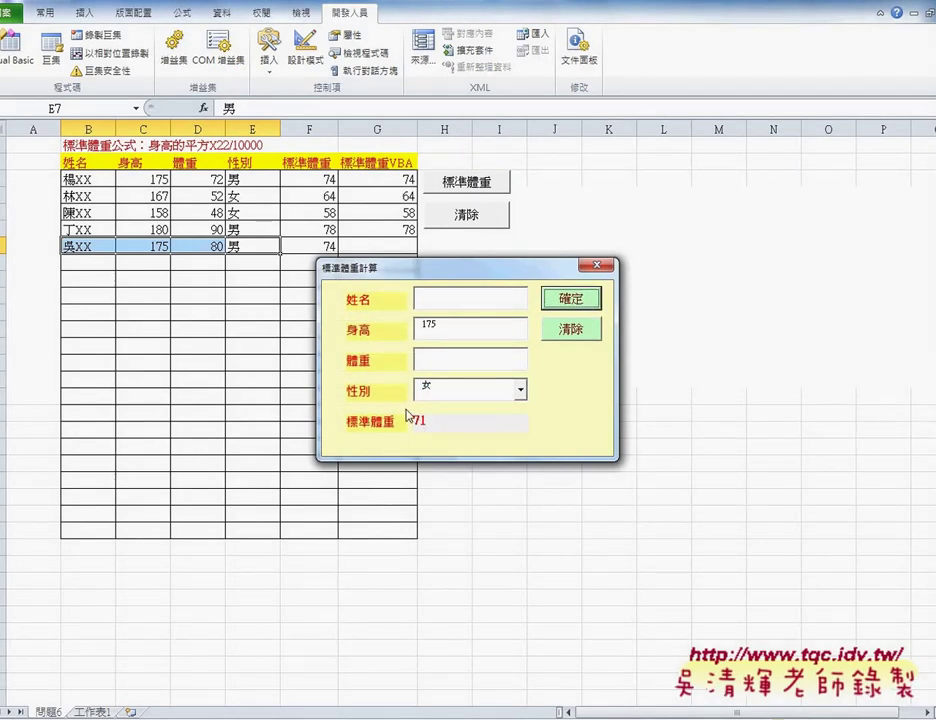
- Move the form aside and enter name XXX and weight 75
left_click_drag(400, 267, 471, 266)
left_click(540, 296)
type("XXX")
left_click(540, 358)
type("75")
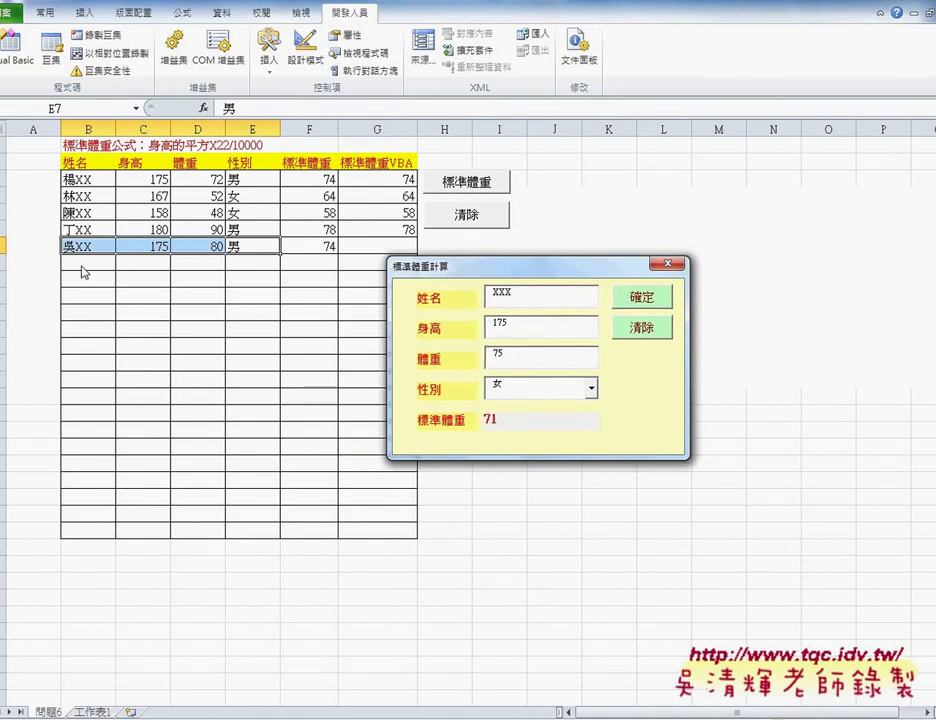
- Close the calculator form and reopen the calculate button's B1_Click code
left_click_drag(88, 156, 80, 232)
mouse_move(18, 247)
left_mouse_down()
mouse_move(183, 277)
mouse_move(337, 256)
left_mouse_up()
mouse_move(22, 162)
left_mouse_down()
mouse_move(50, 186)
mouse_move(55, 198)
mouse_move(38, 198)
mouse_move(55, 222)
left_mouse_up()
mouse_move(78, 135)
left_mouse_down()
mouse_move(100, 128)
mouse_move(82, 122)
left_mouse_up()
left_click_drag(478, 284, 92, 268)
left_click_drag(100, 262, 100, 276)
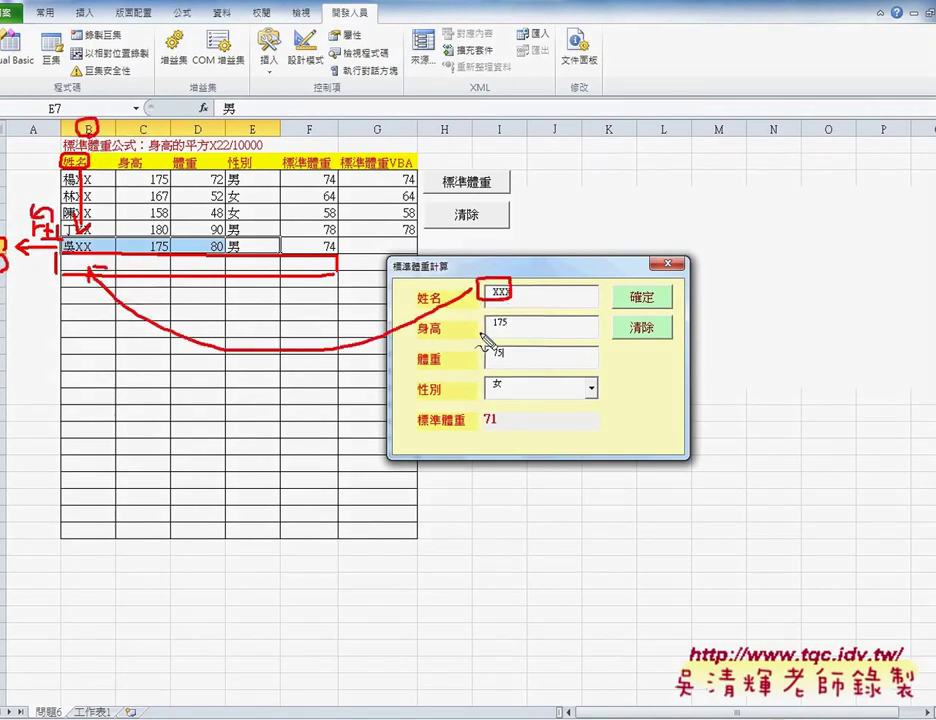
key("Escape")
left_click(667, 263)
double_click(700, 125)
type("r=ra")
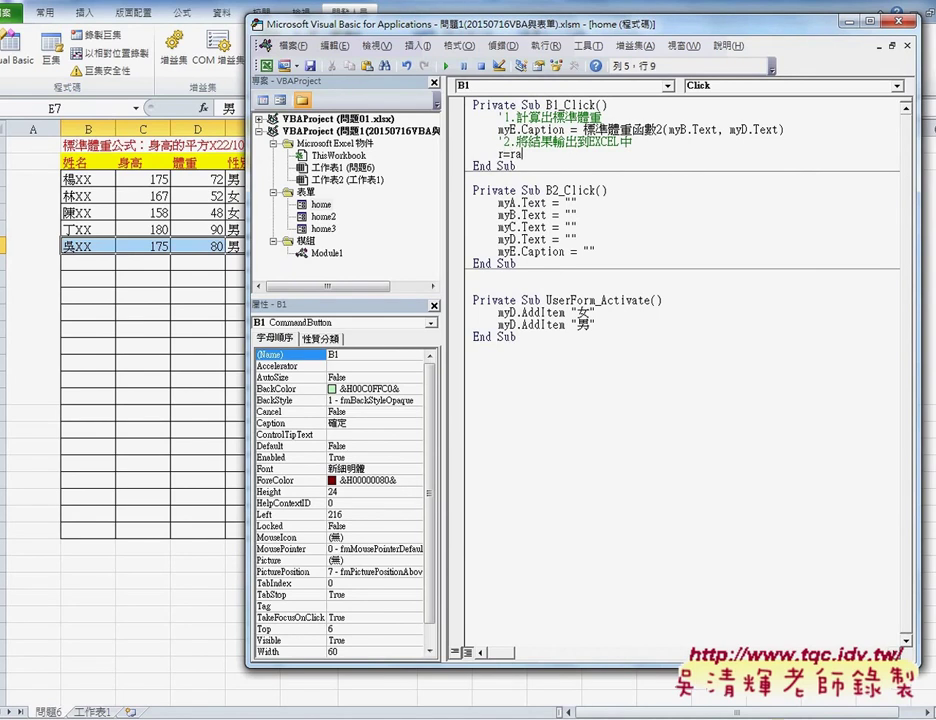
- Add r = Range("B2").End(xlDown).Row + 1 and Cells(r, "B") = myA.Text to B1_Click
type("nge(\"B2\").End (xlDown ).ro + 1")
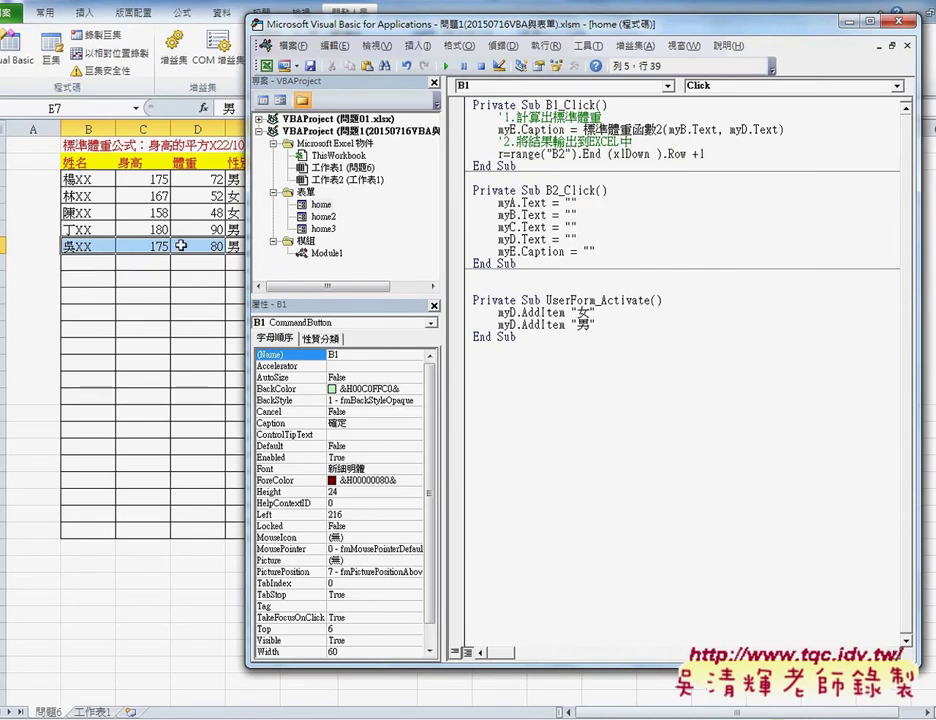
key("Return")
type("cel")
key("BackSpace")
key("BackSpace")
type("ls(r, \"B\") = myA.Text")
key("Return")
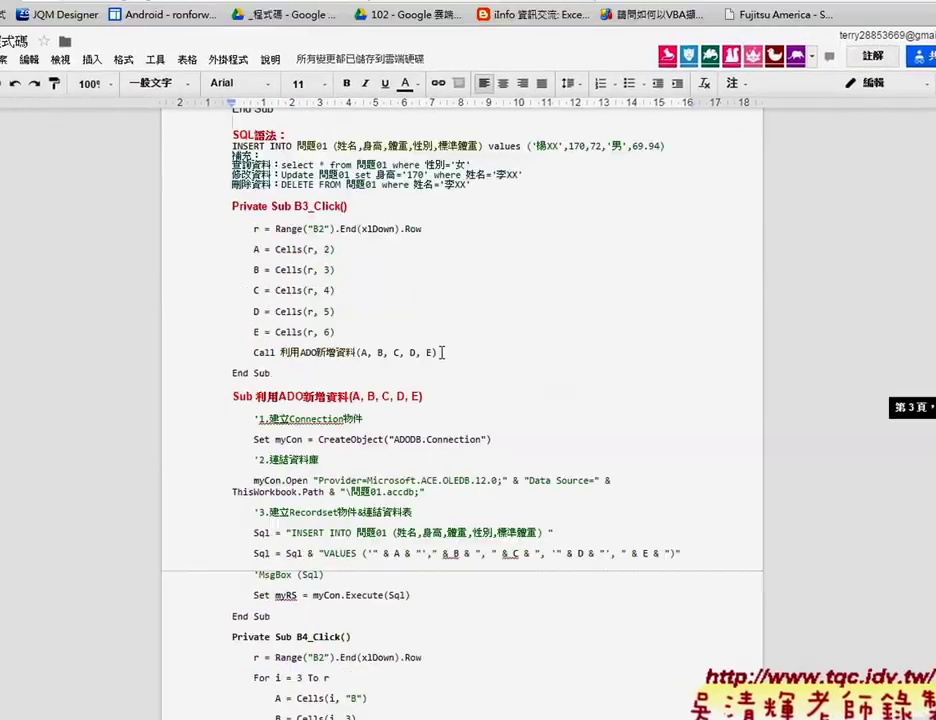
- Paste the Cells(r, 3..6) lines from the reference document into B1_Click
scroll(390, 389, "up", 5)
left_click_drag(386, 298, 238, 261)
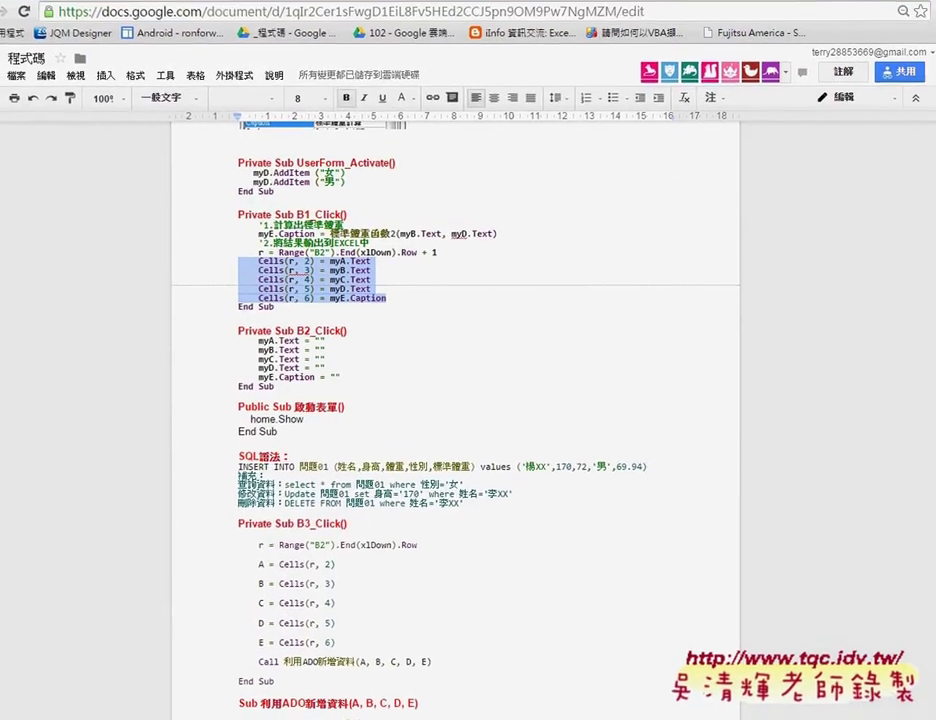
key("ctrl+c")
key("ctrl+v")
left_click_drag(560, 141, 700, 141)
- Remove the duplicate Cells(r, 2) line and run the form
key("Delete")
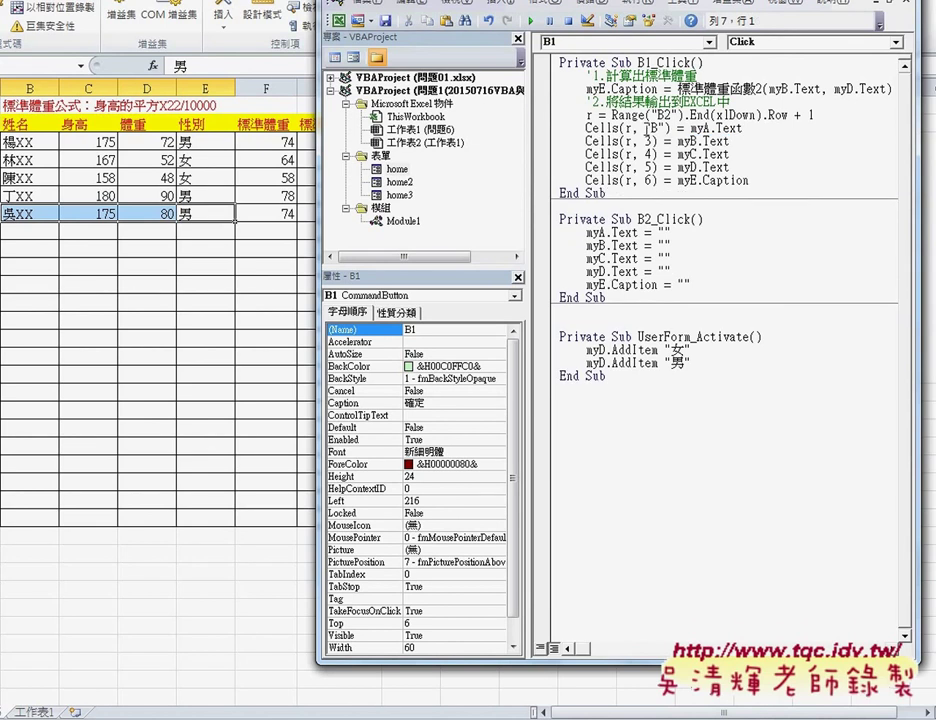
left_click(612, 141)
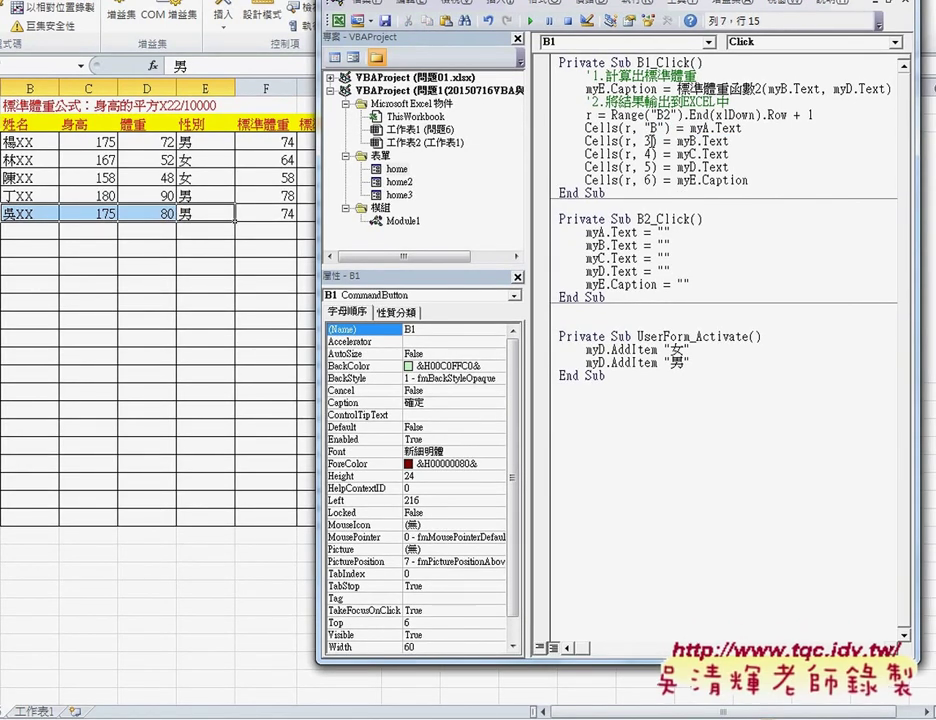
key("F5")
- Enter XXX, 160, 50 and 女, then calculate to append the row with 59.00
type("XXX")
left_click(558, 345)
type("160")
left_click(494, 377)
type("50")
left_click(566, 411)
left_click(510, 441)
left_click(620, 313)
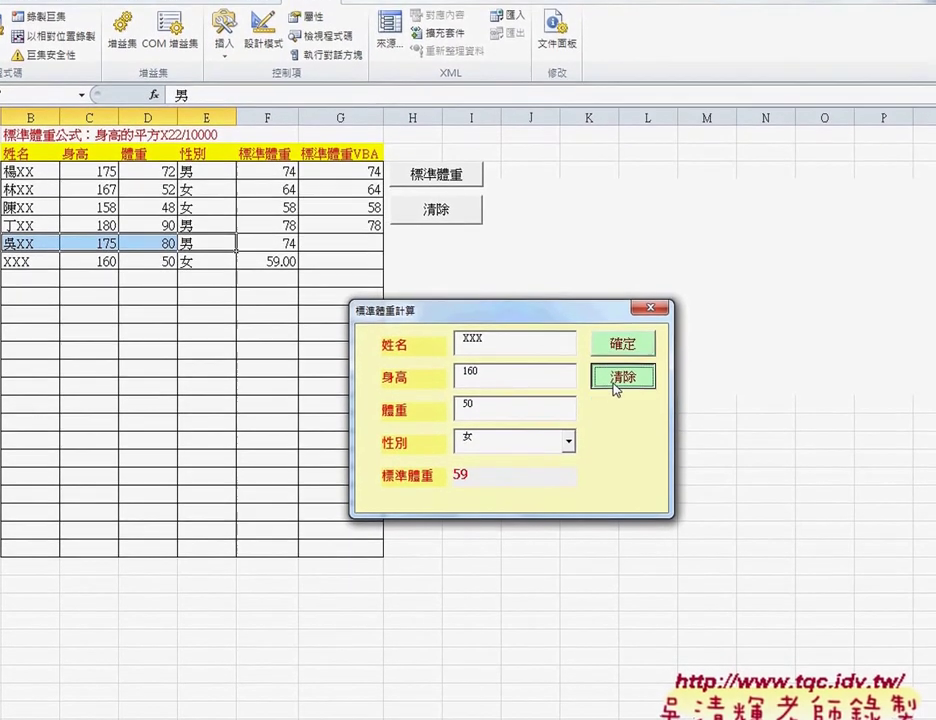
- Clear the form fields, inspect the B2_Click clearing code, and run the form again
left_click(620, 346)
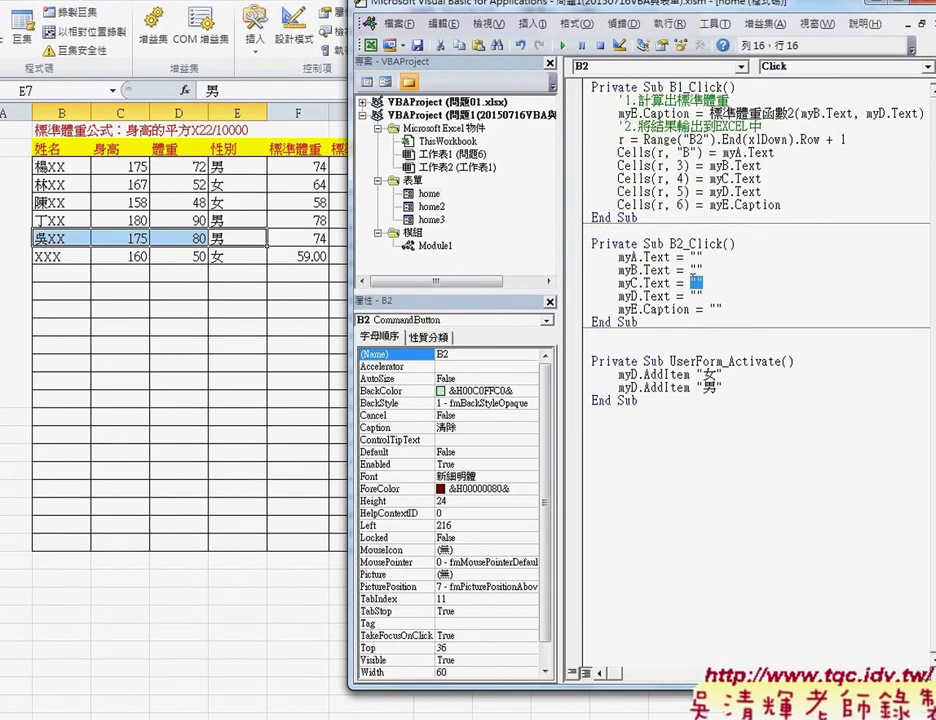
double_click(714, 309)
key("F5")
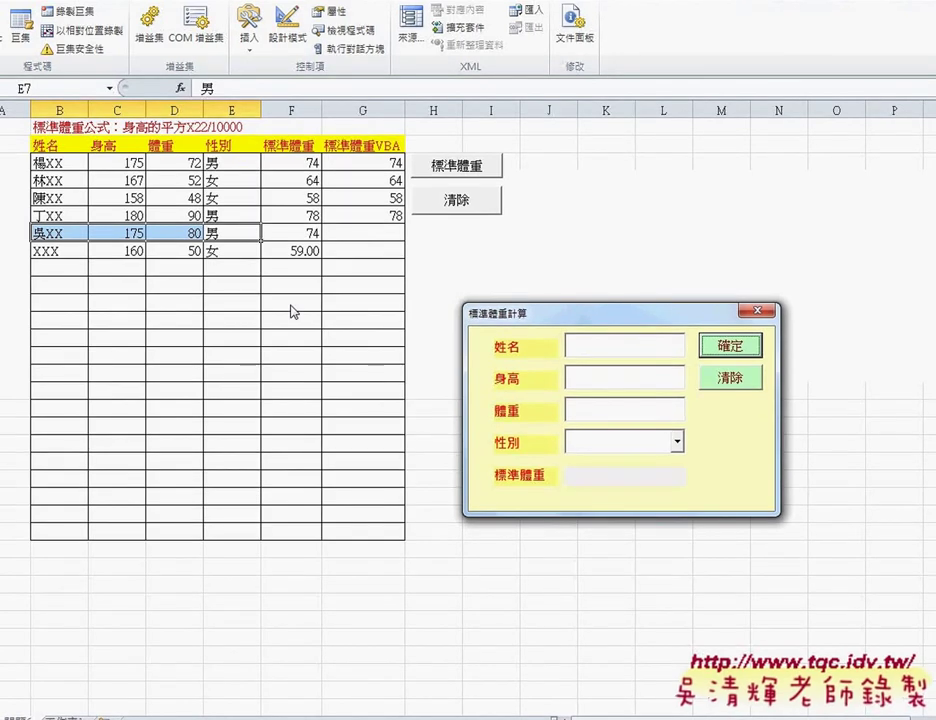
left_click_drag(630, 310, 397, 264)
- Rerun the form and try a Chinese-character height in 身高, then close it
left_click(548, 261)
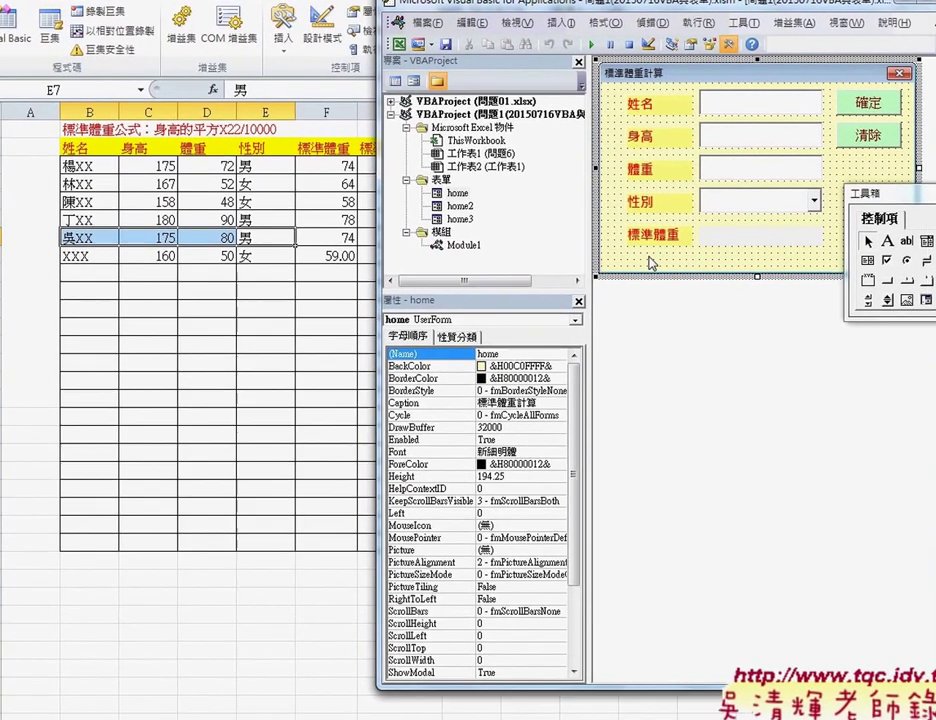
key("F5")
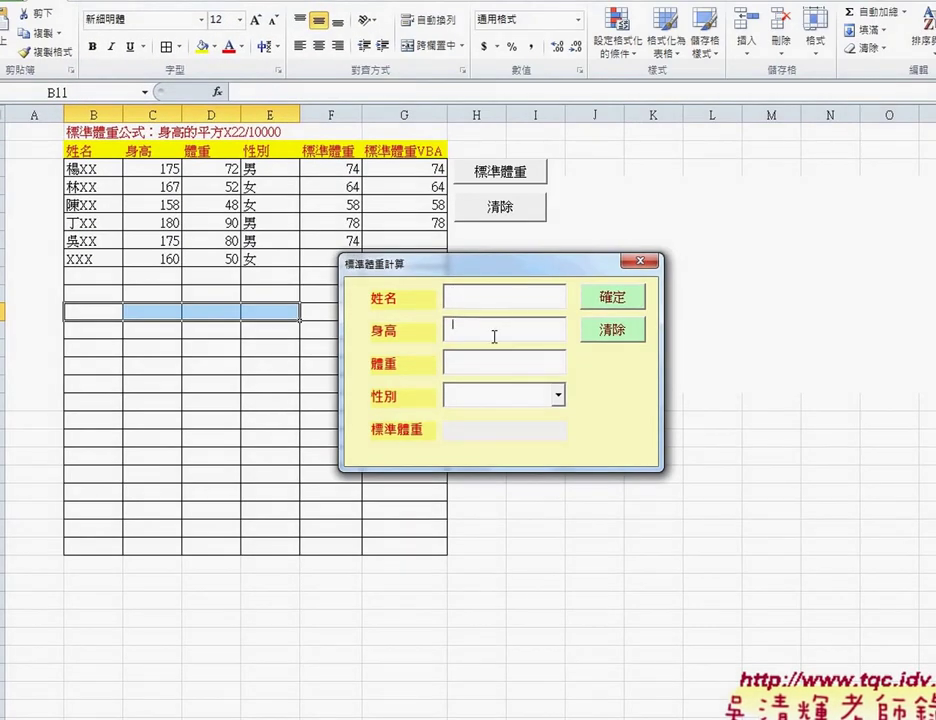
type("170")
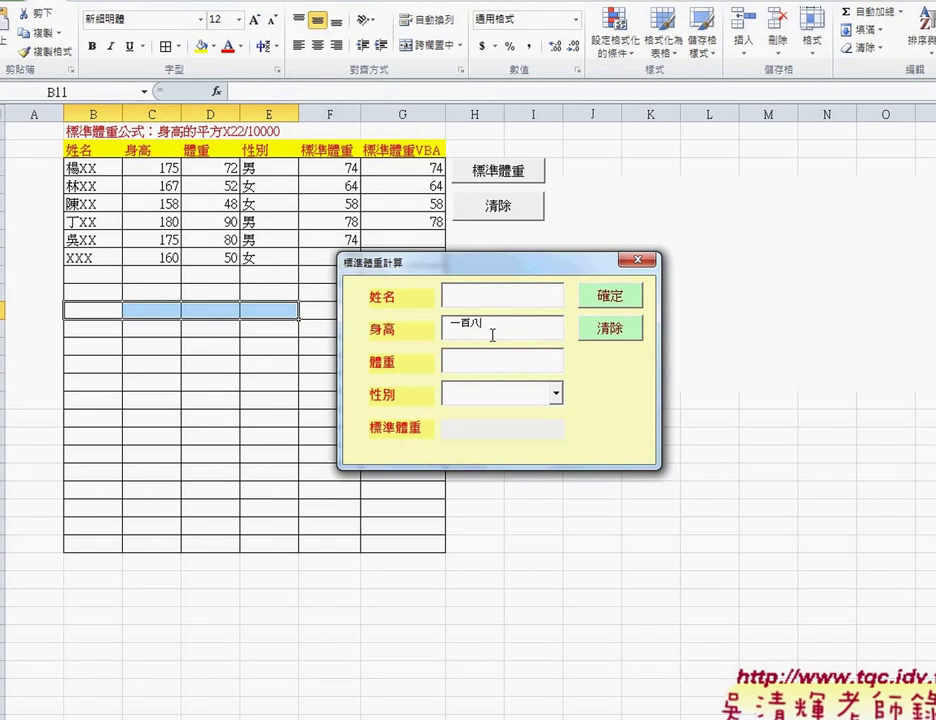
left_click(637, 260)
- Open B1_Click and insert blank lines at the top of the procedure
double_click(844, 109)
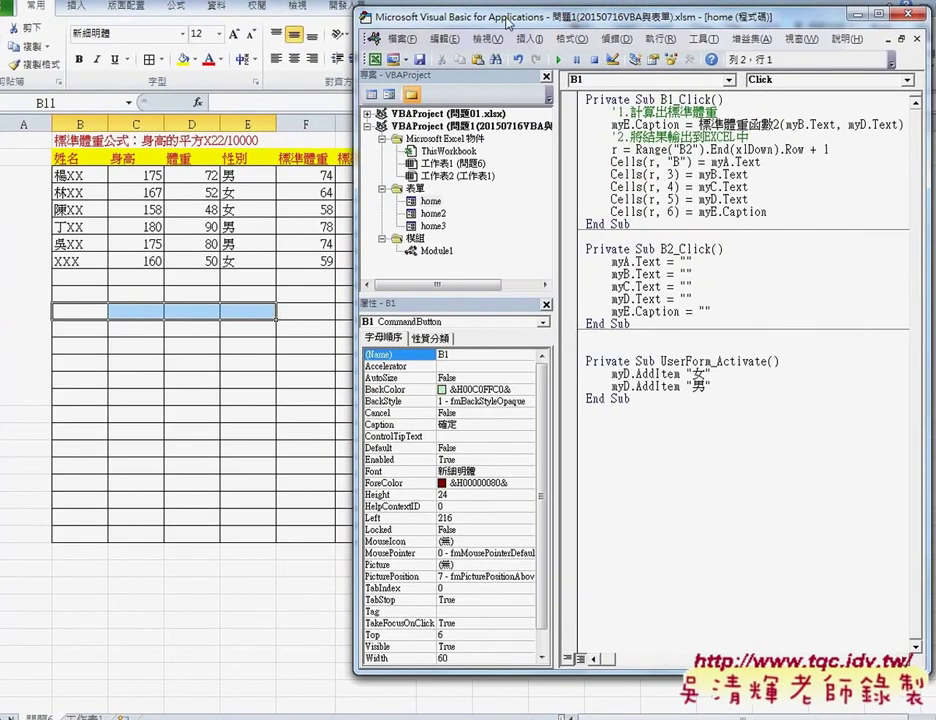
left_click_drag(507, 22, 400, 86)
key("Return")
key("Return")
key("Return")
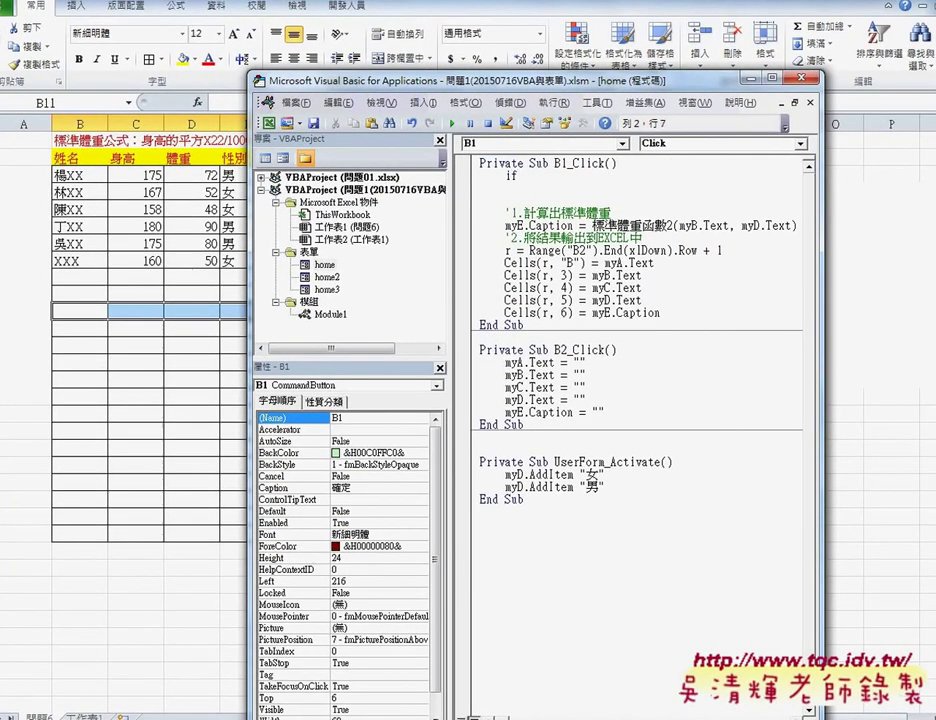
- Add an If block checking blank myA–myD fields with MsgBox "請輸入資料!!", then run the form
type(" mya.Text =")
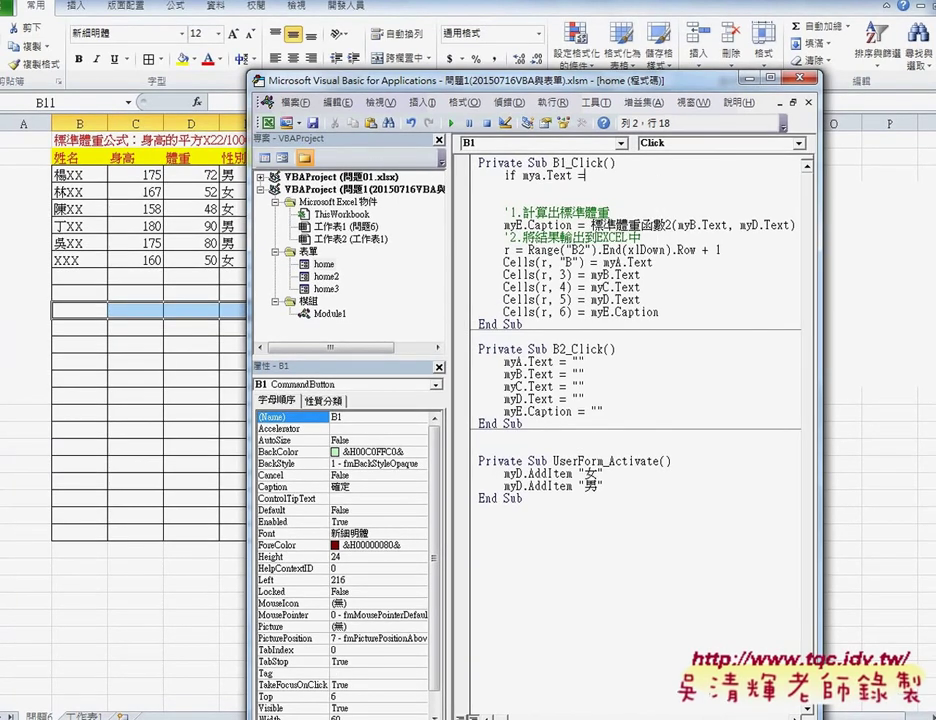
type("\"\" or ")
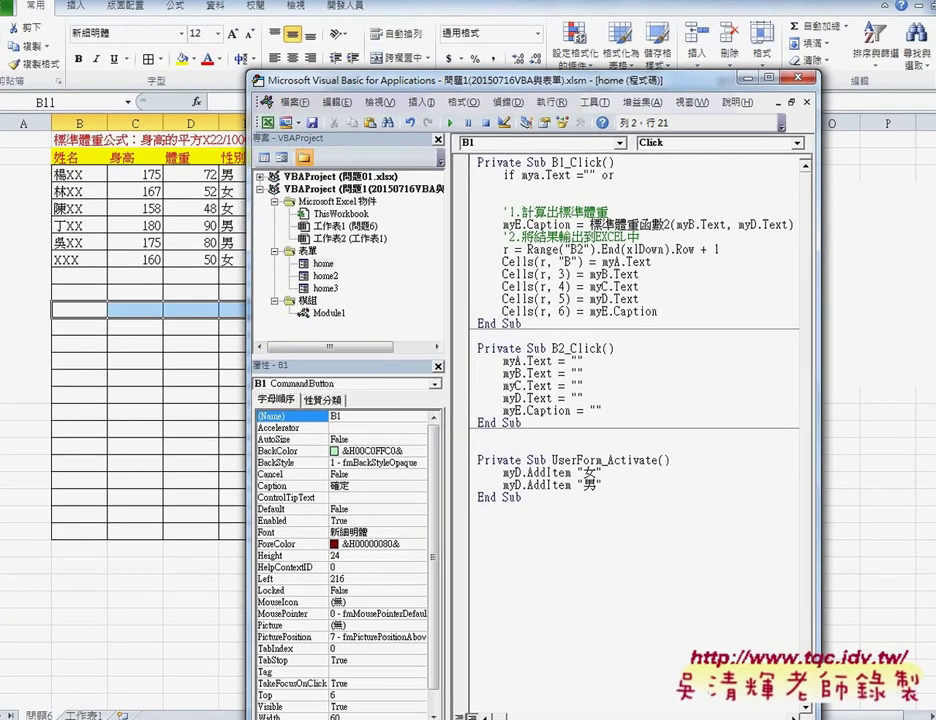
type("myb.Text =\"\" myc.Text =\"\"")
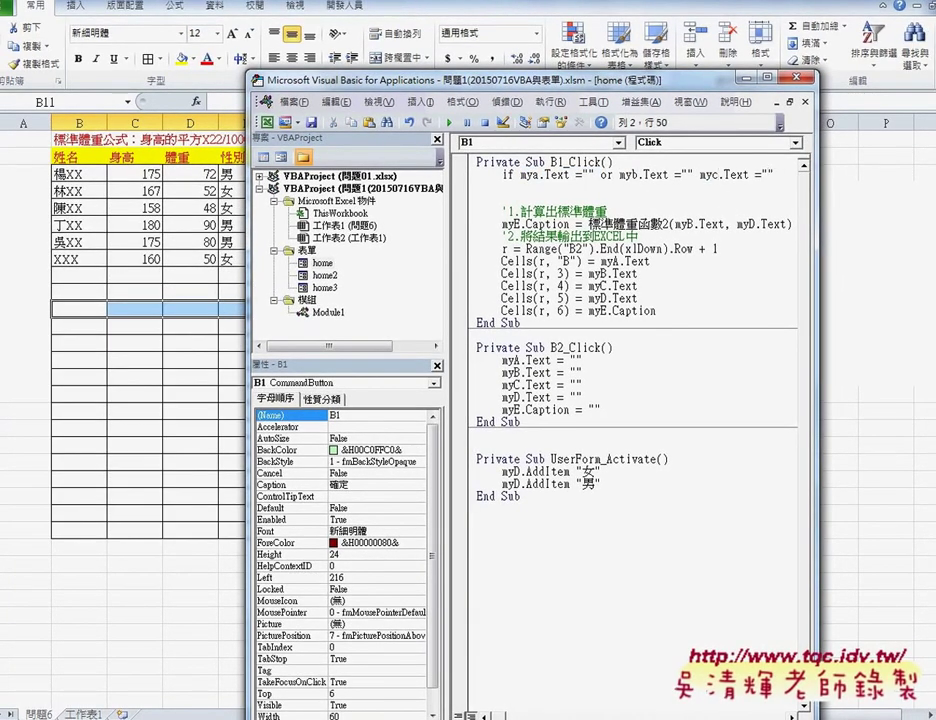
type(" mya.Text =\"\"")
type(" or")
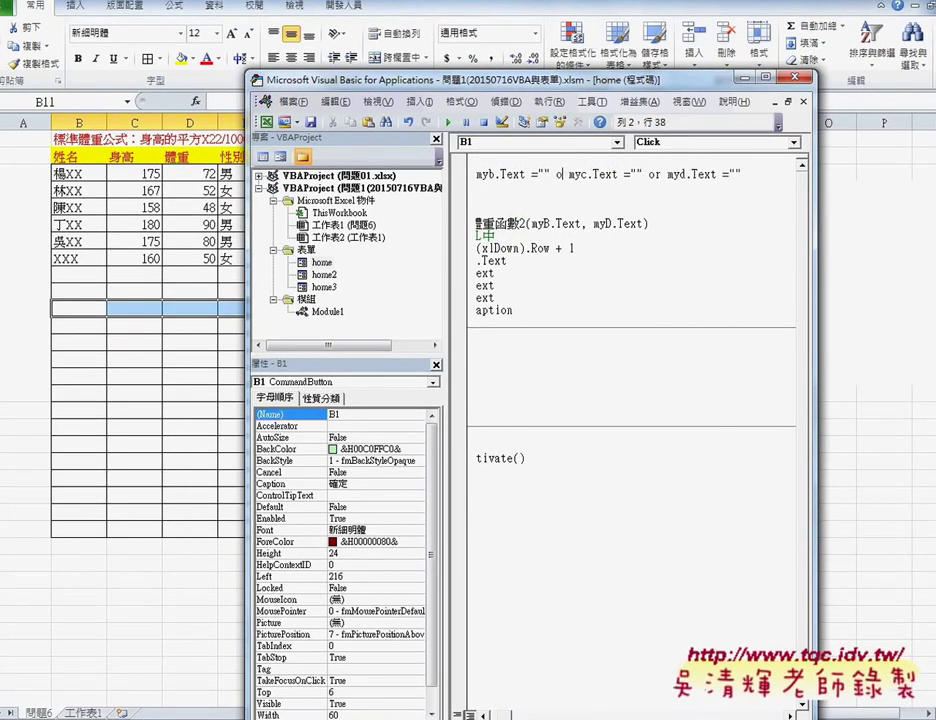
type(" or")
key("Return")
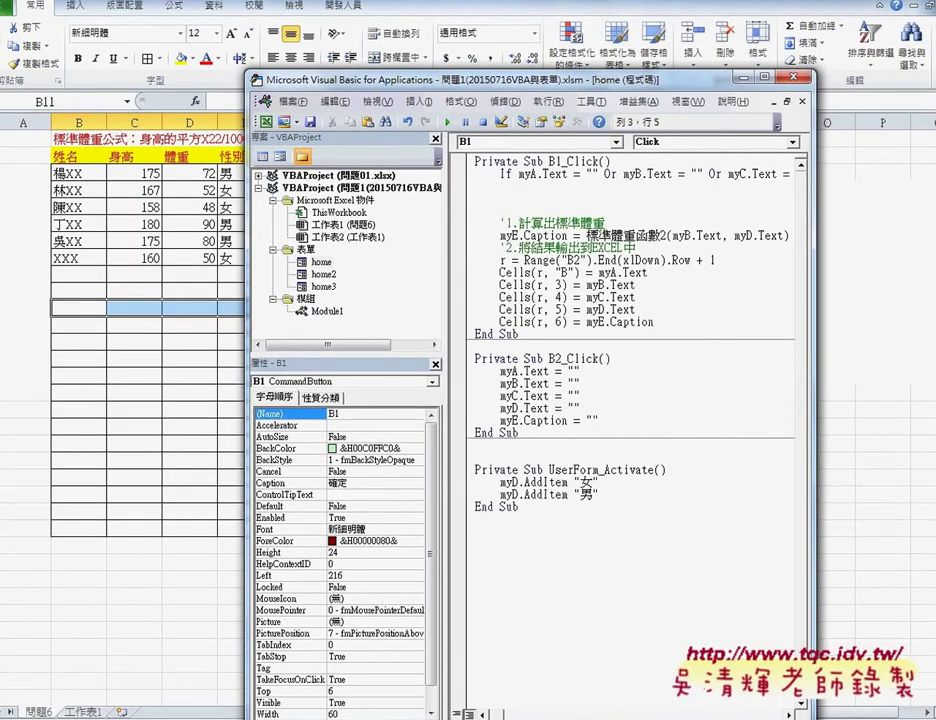
key("Return")
type("end if")
key("Up")
key("Tab")
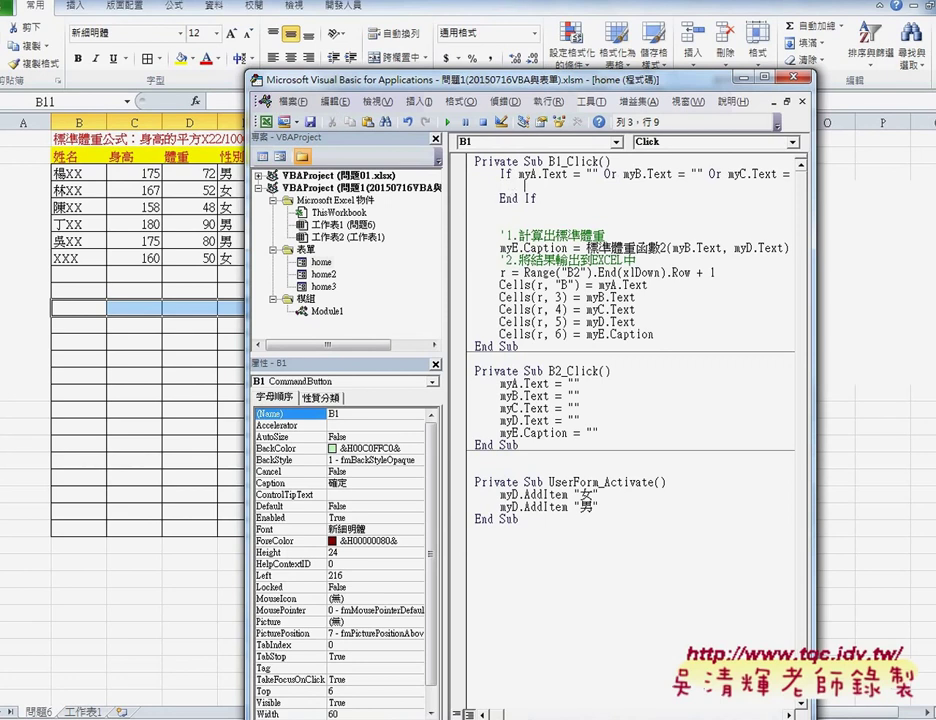
type("box \"請輸入資料!!")
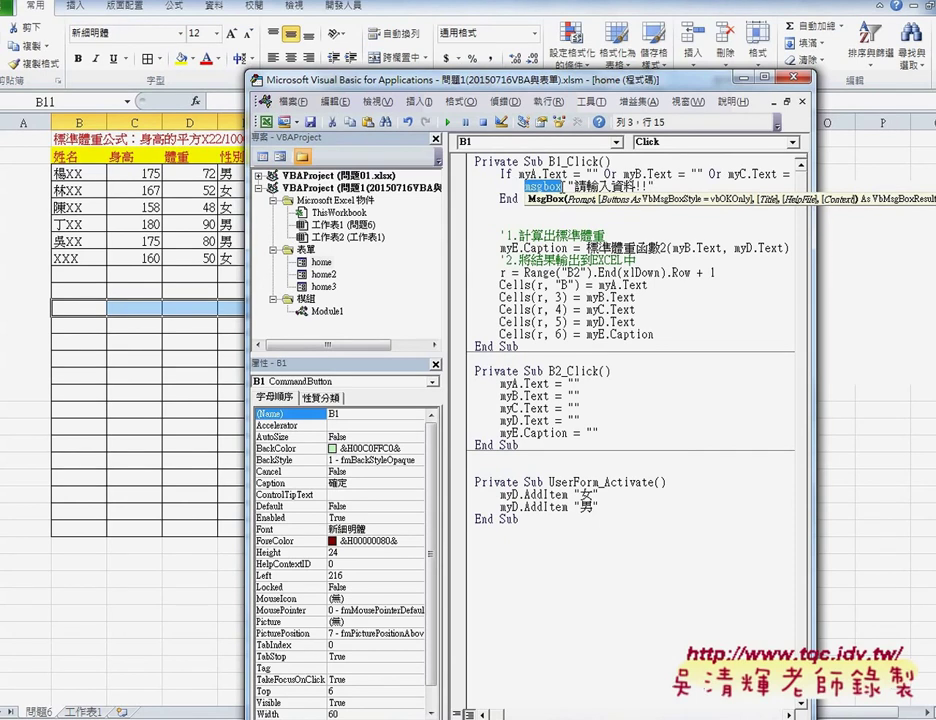
key("Return")
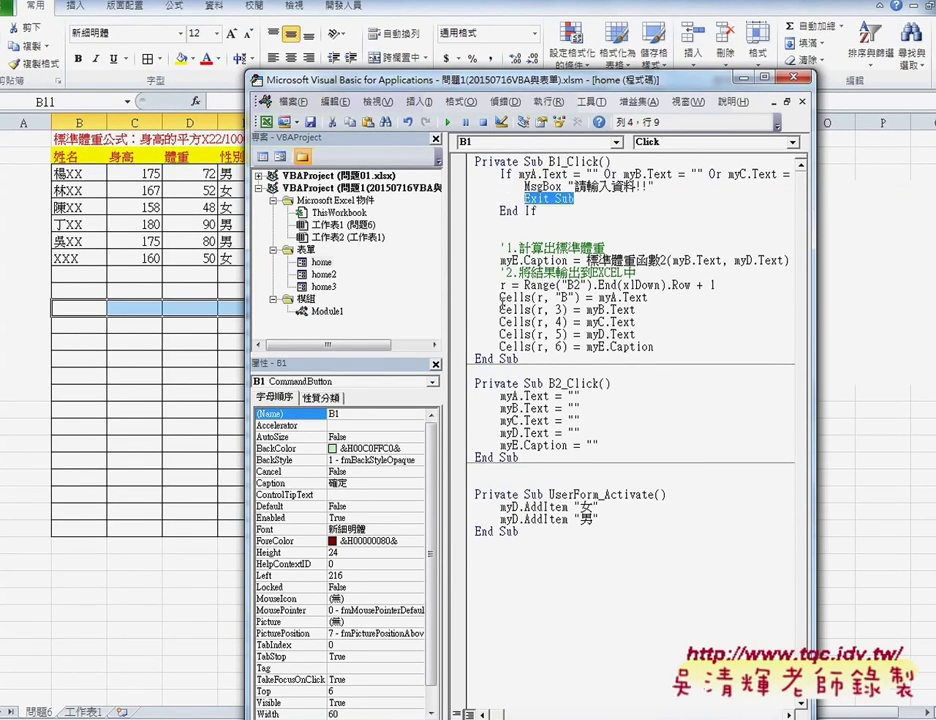
key("F5")
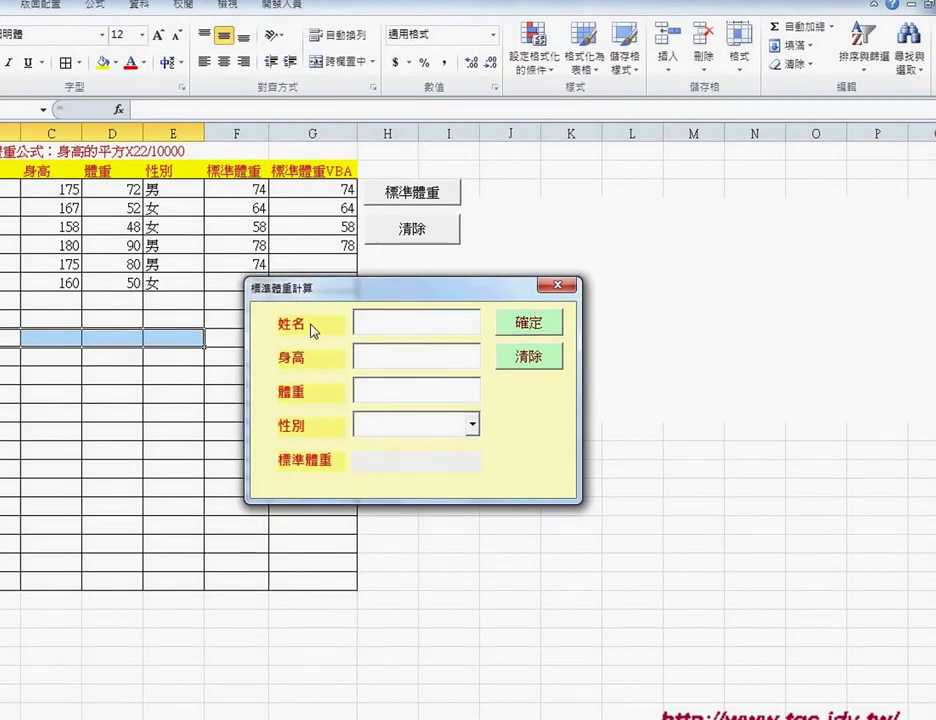
- Confirm the blank-field warning, then append the row XX, 175, 男 with 確定
left_click(536, 323)
left_click(435, 450)
left_click(385, 320)
type("XX")
left_click(387, 357)
type("175")
left_click(472, 424)
left_click(415, 443)
left_click(529, 322)
- Replace the height with 一百八 and watch 標準體重函數2 fail on the squaring line
left_click_drag(446, 296, 530, 385)
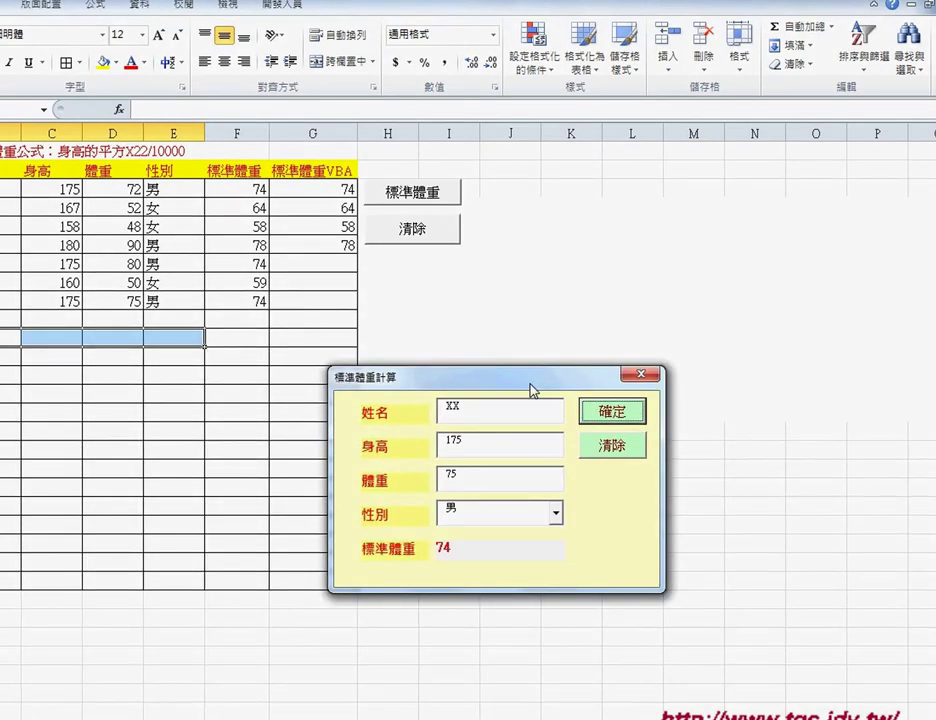
double_click(470, 440)
type("一百八")
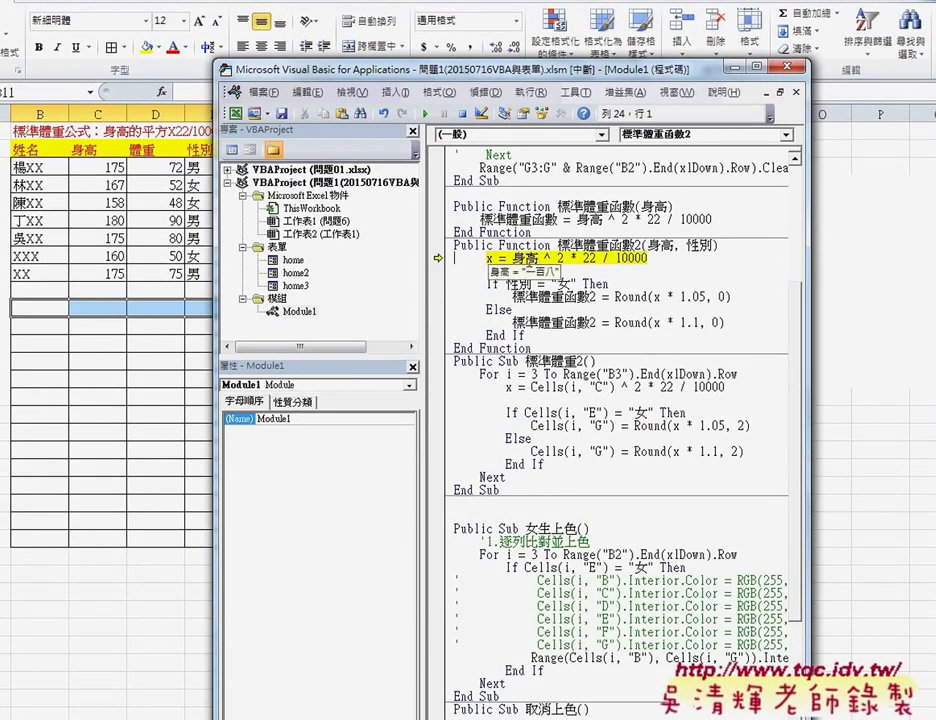
left_click_drag(545, 258, 563, 258)
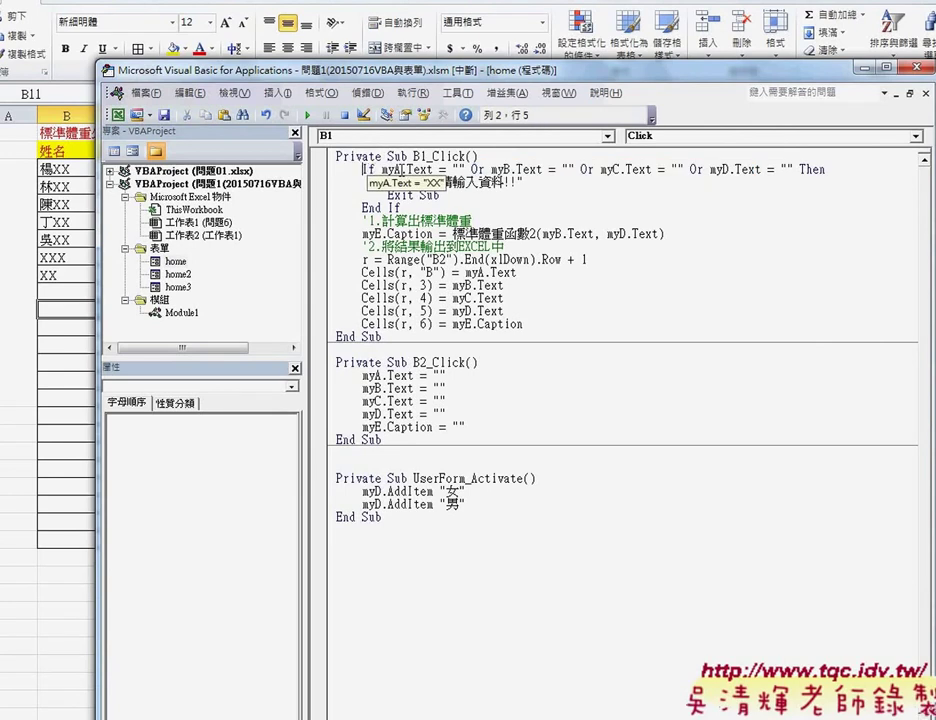
- Comment out the old blank check and add a name-only If warning 請輸入姓名!!
mouse_move(363, 169)
left_mouse_down()
mouse_move(827, 169)
mouse_move(469, 182)
mouse_move(502, 194)
left_mouse_up()
key("ctrl+c")
key("Home")
type("'")
key("End")
key("Return")
key("ctrl+v")
key("Delete")
type("姓名!!")
- Duplicate the name-check block below and change its condition to test myB
left_click_drag(361, 181, 361, 232)
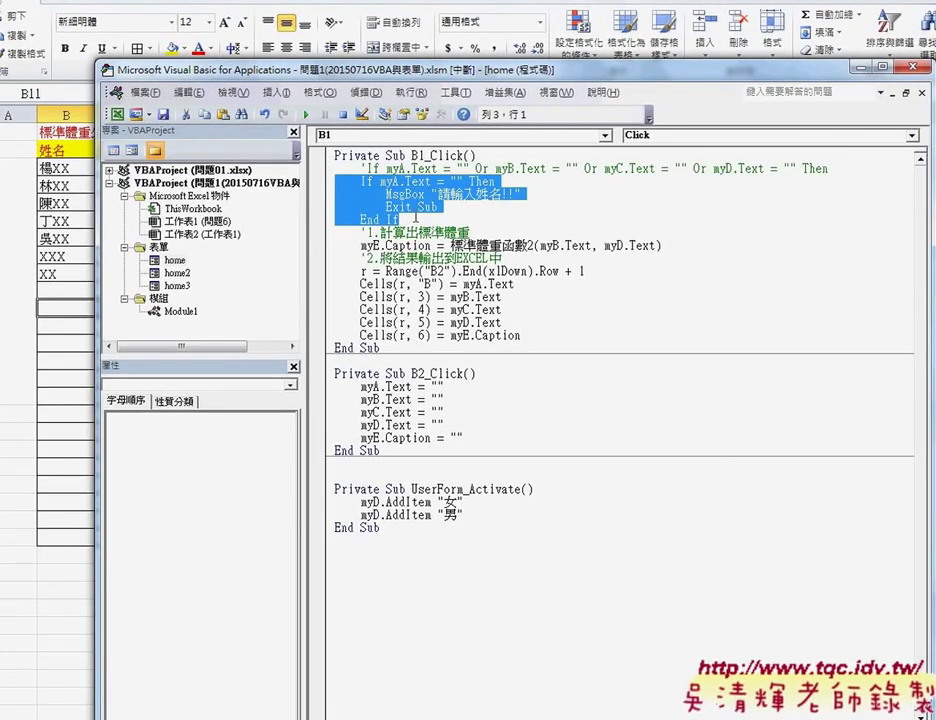
key("ctrl+c")
left_click(361, 181)
key("ctrl+v")
double_click(389, 232)
type("myB")
left_click_drag(463, 245, 492, 245)
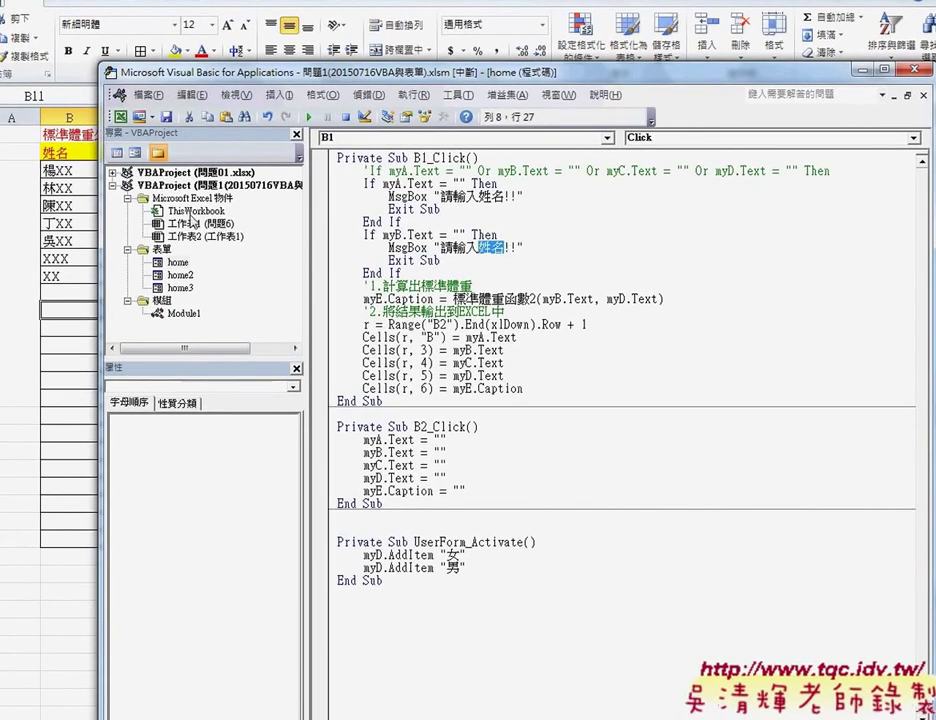
- Add mya.SetFocus after the first warning, then run the form with F5, ending the errored run and rerunning
left_click(640, 195)
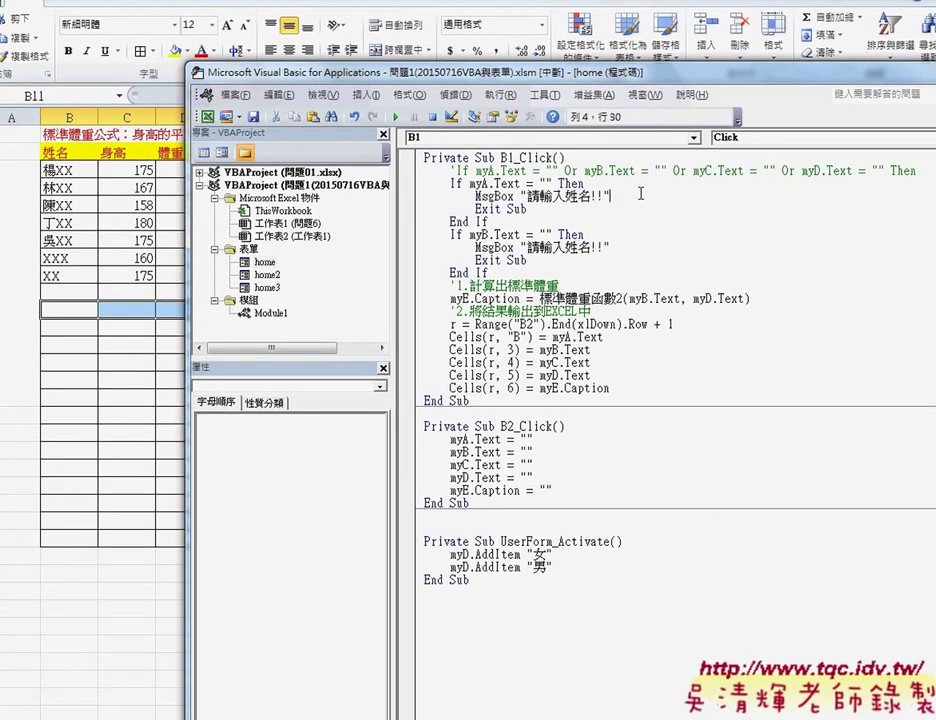
key("Return")
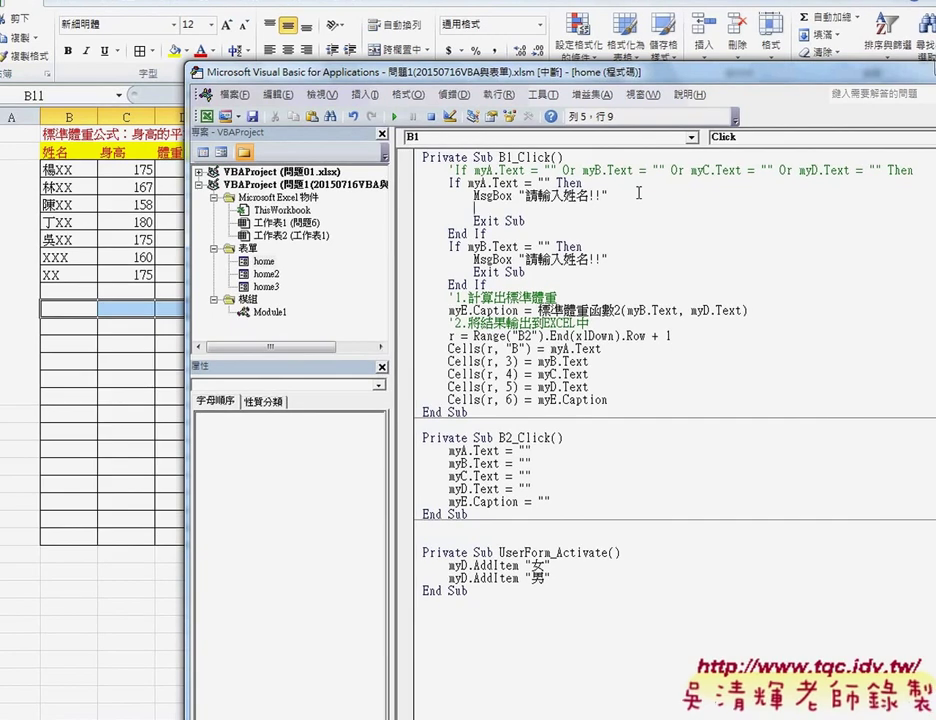
type("myA")
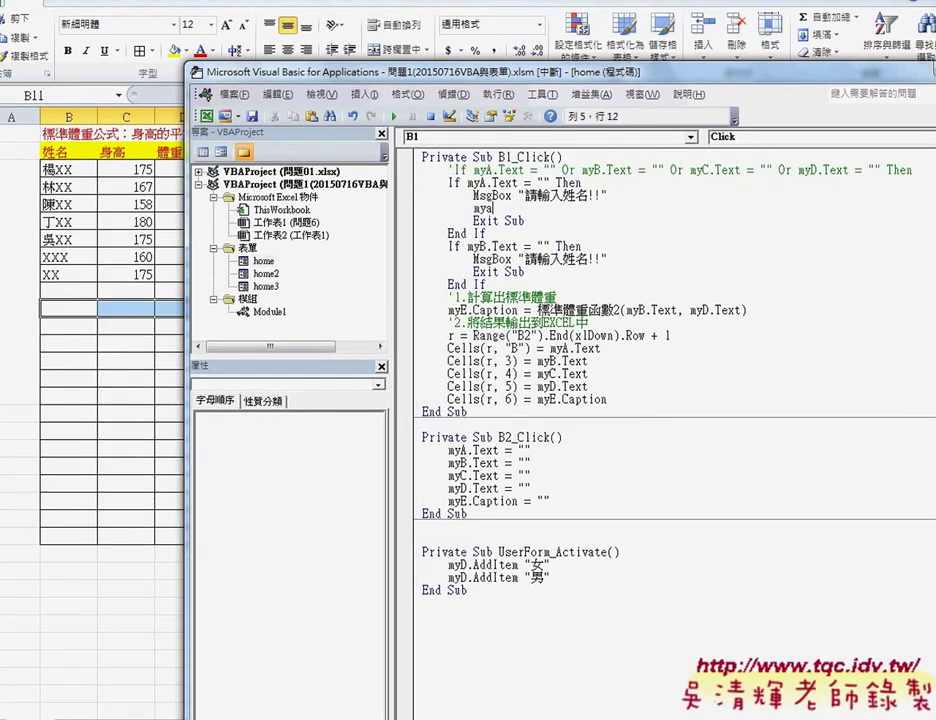
type(".set")
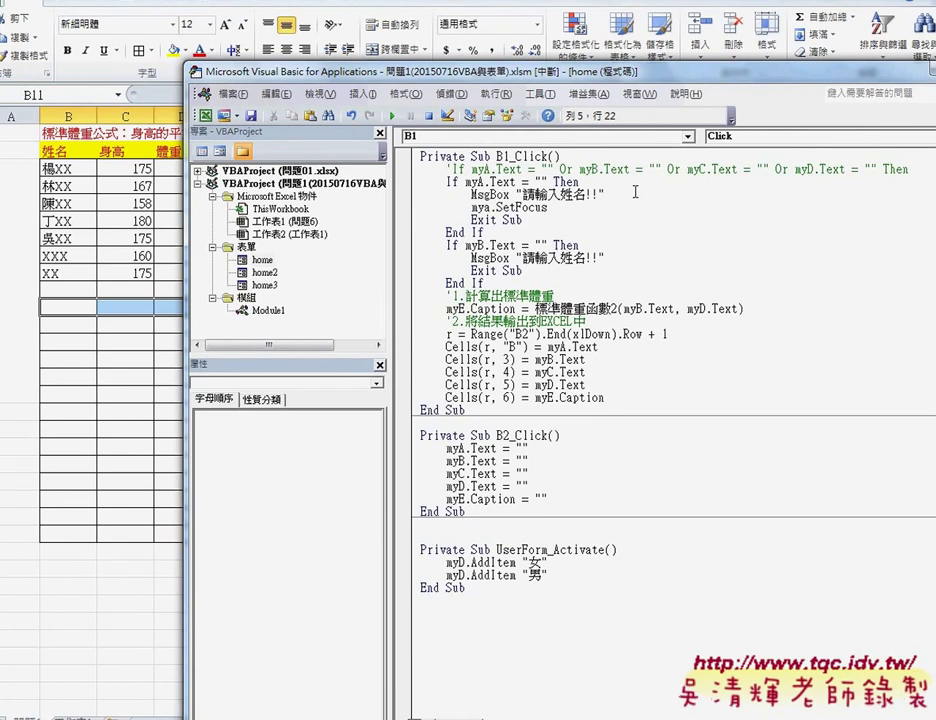
key("F5")
left_click(370, 476)
key("F5")
- Test the form: blank name gives the name warning, non-numeric height and weight give 請輸入正確數字!!, then select IsNumeric in the code
left_click(577, 300)
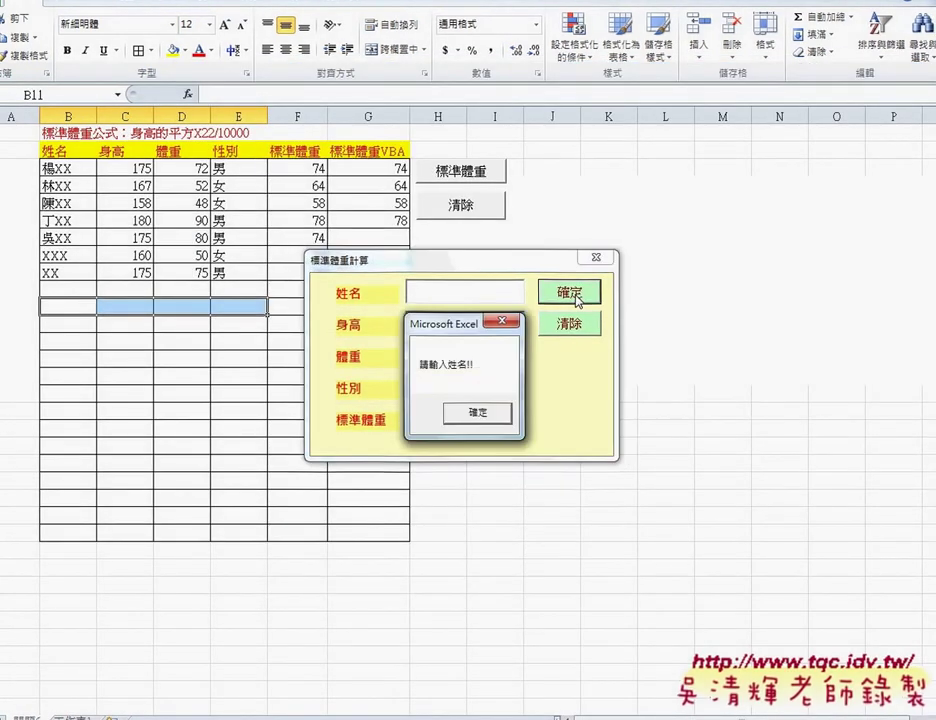
key("Return")
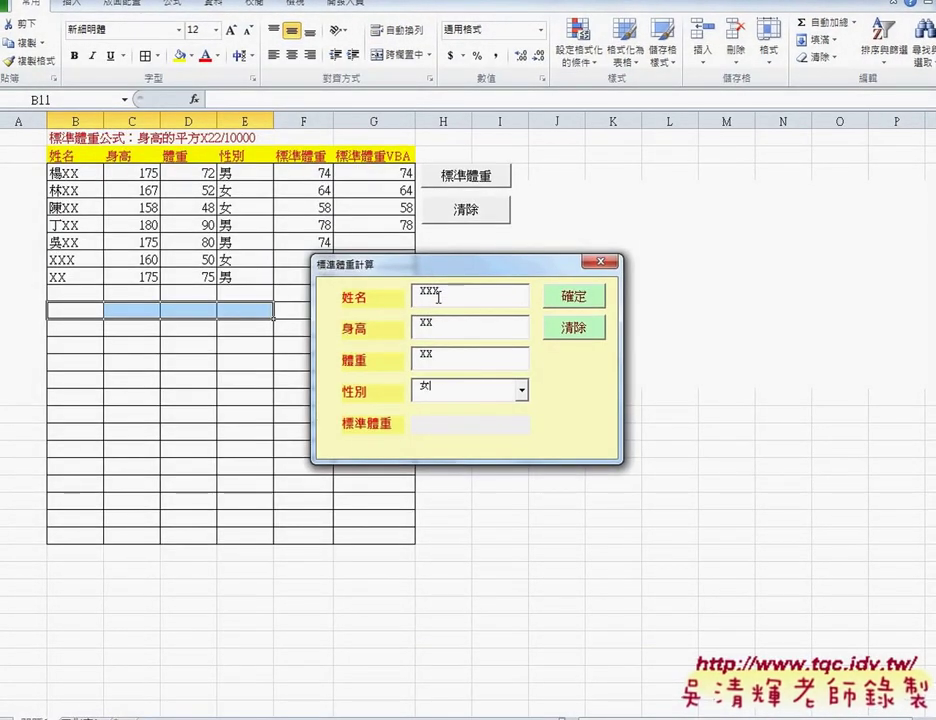
left_click(585, 300)
key("Return")
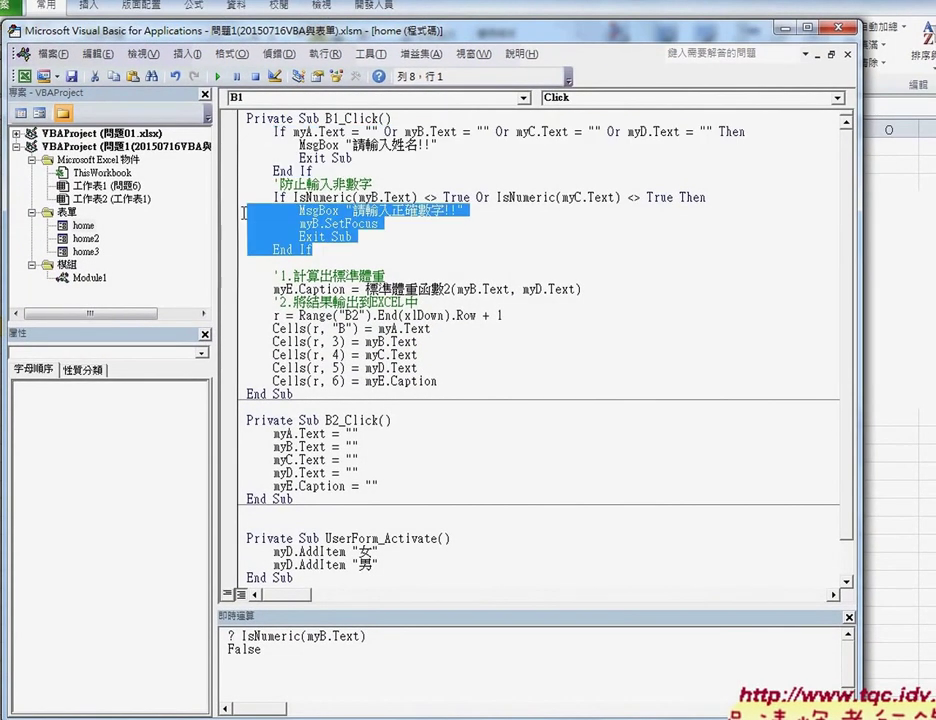
left_click_drag(274, 184, 377, 185)
double_click(310, 197)
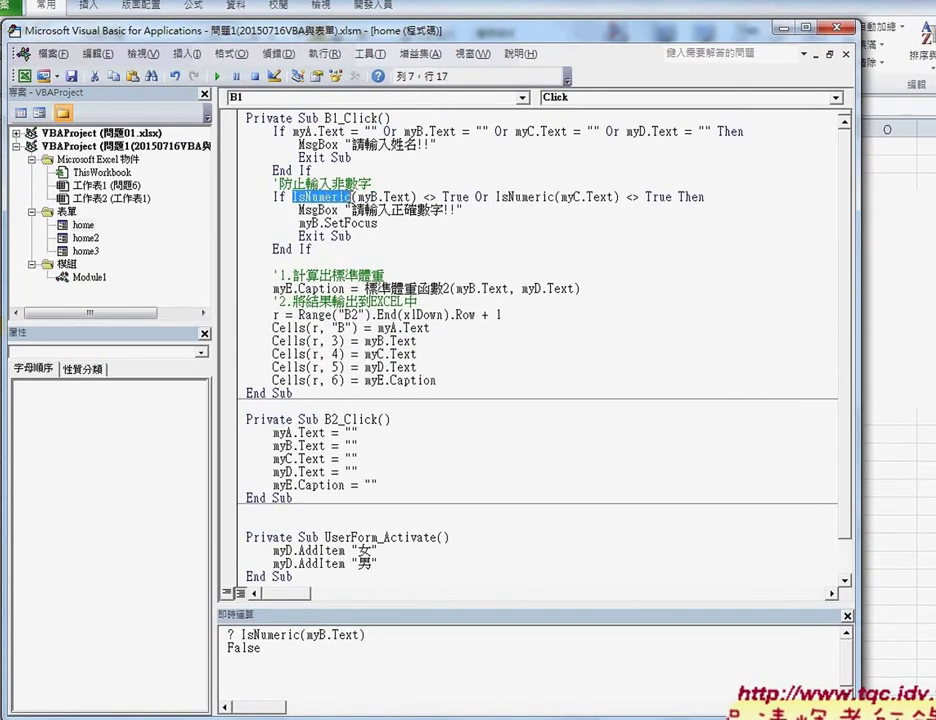
- Rewrite the check to start with VBA.IsNumeric(myB.Text) <> True Or
key("Left")
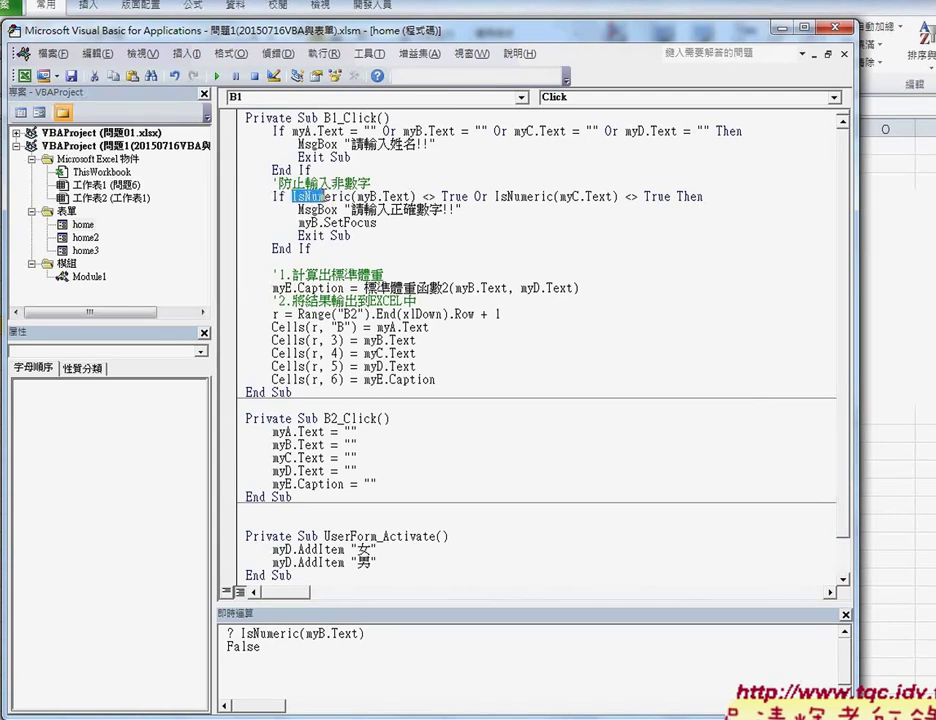
key("shift+End")
type("vba.is")
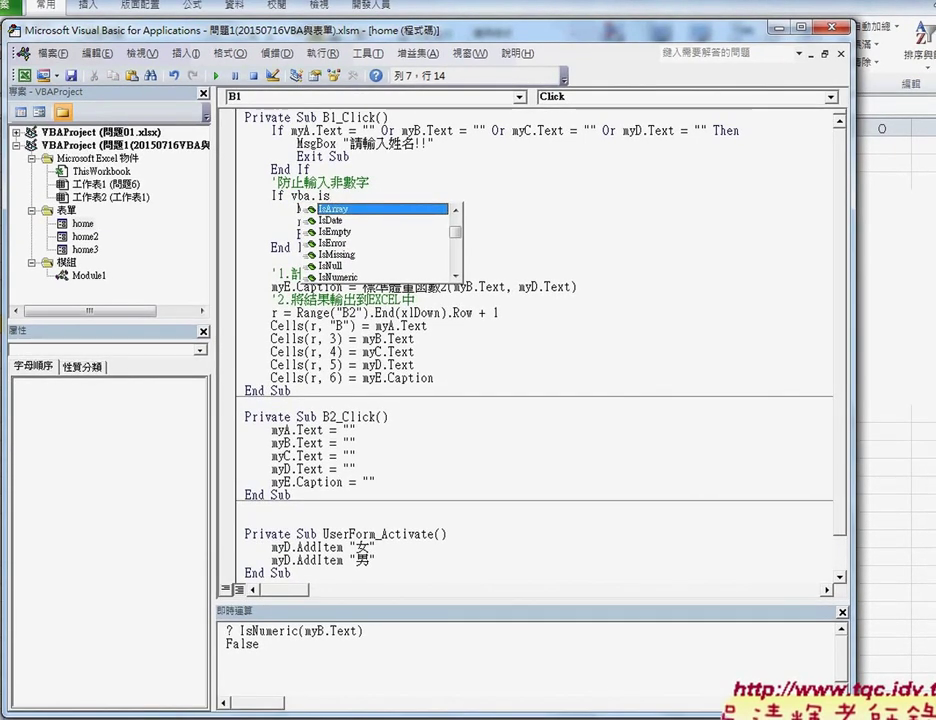
key("Down")
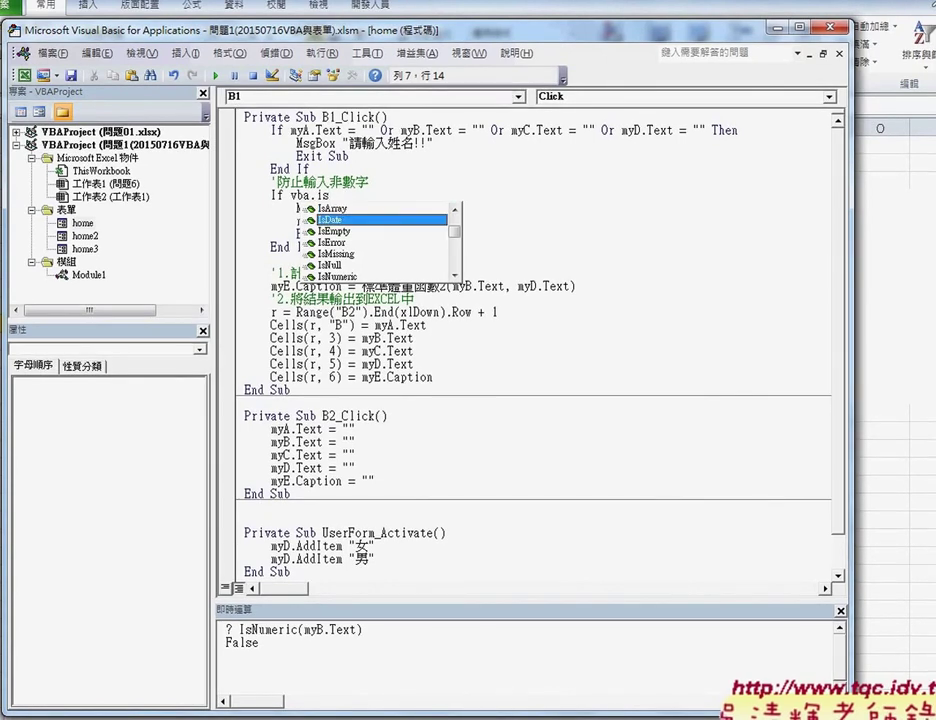
key("Down")
key("Down")
key("Down")
type("(")
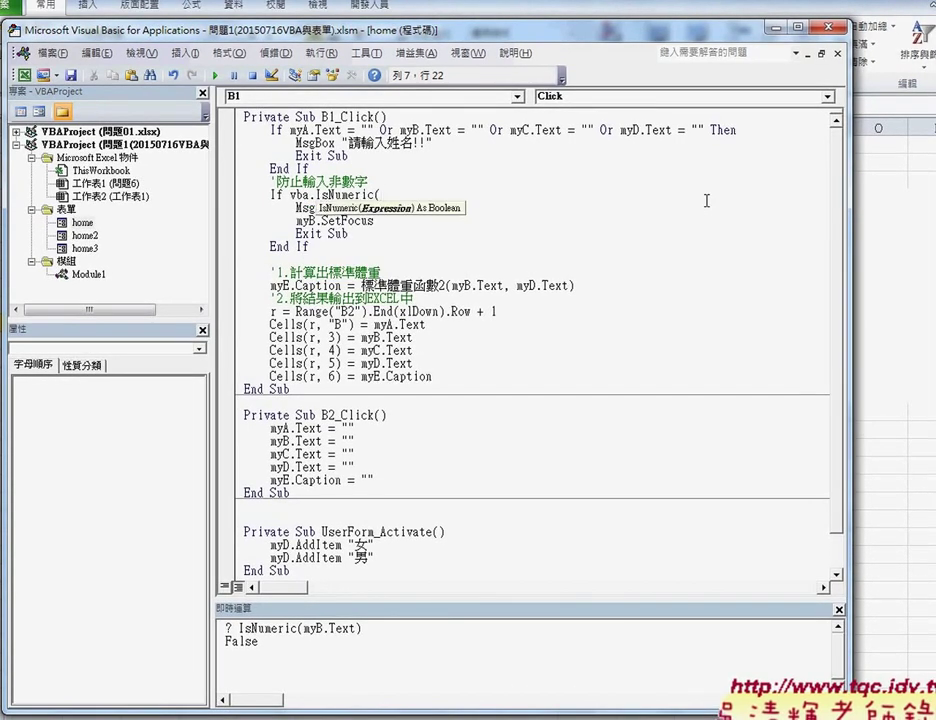
type("myb.te)")
left_click_drag(380, 194, 422, 191)
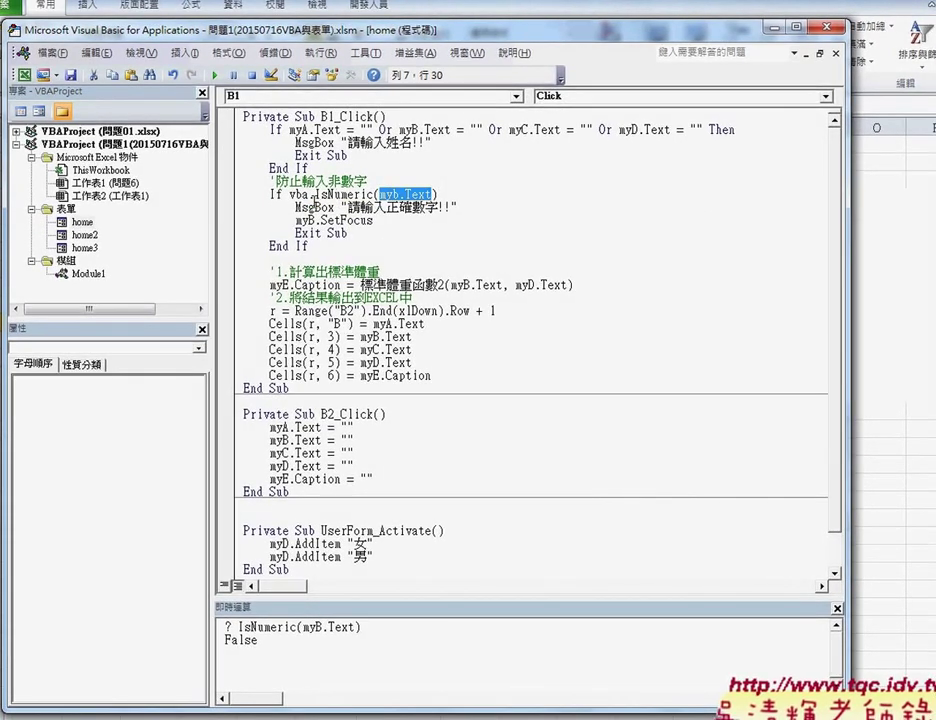
left_click(473, 193)
type("<>")
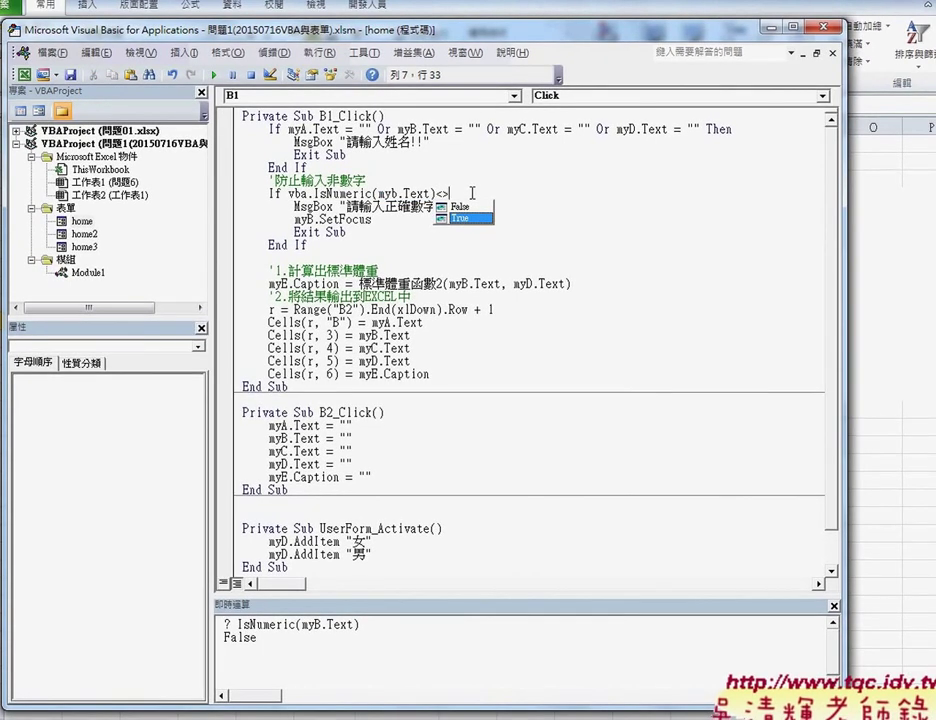
key("Tab")
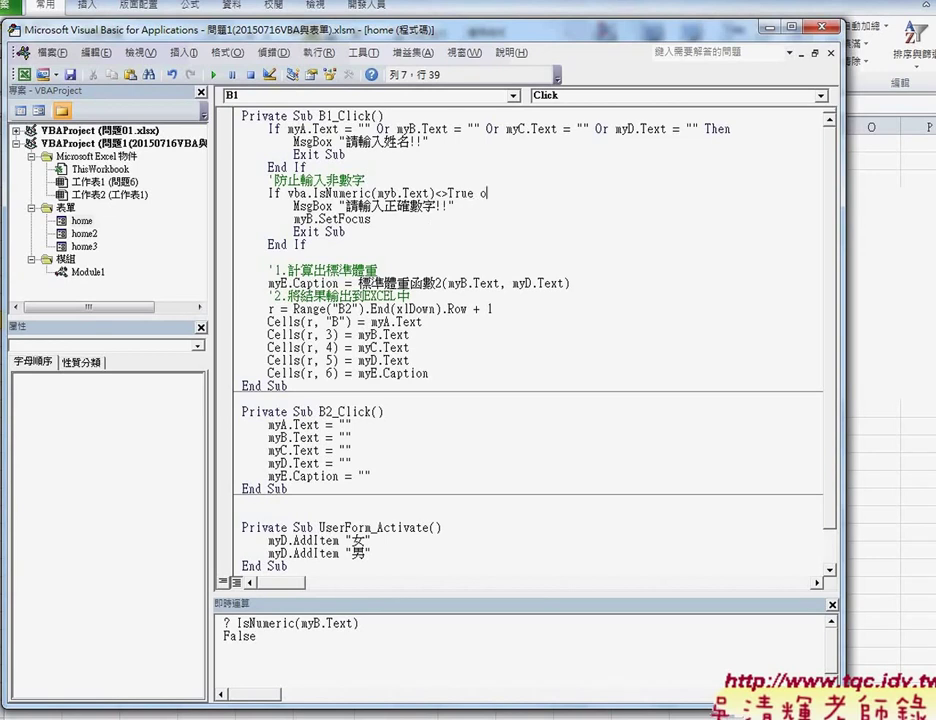
type("or")
- Append the same IsNumeric comparison for myC.Text and close the condition with Then
left_click_drag(472, 193, 290, 195)
key("ctrl+c")
key("End")
key("ctrl+v")
left_click(610, 193)
key("BackSpace")
type("C")
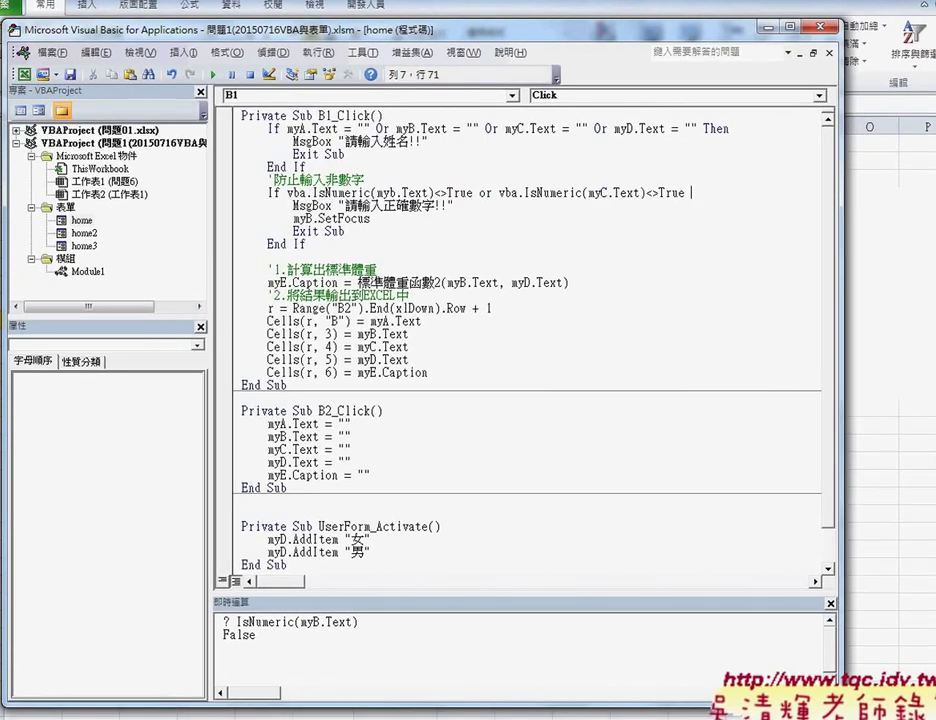
type(" then")
key("Down")
key("Down")
key("Down")
- Add vbInformation as the warning's message style and put myB.SetFocus on the next line
left_click(461, 205)
type(",")
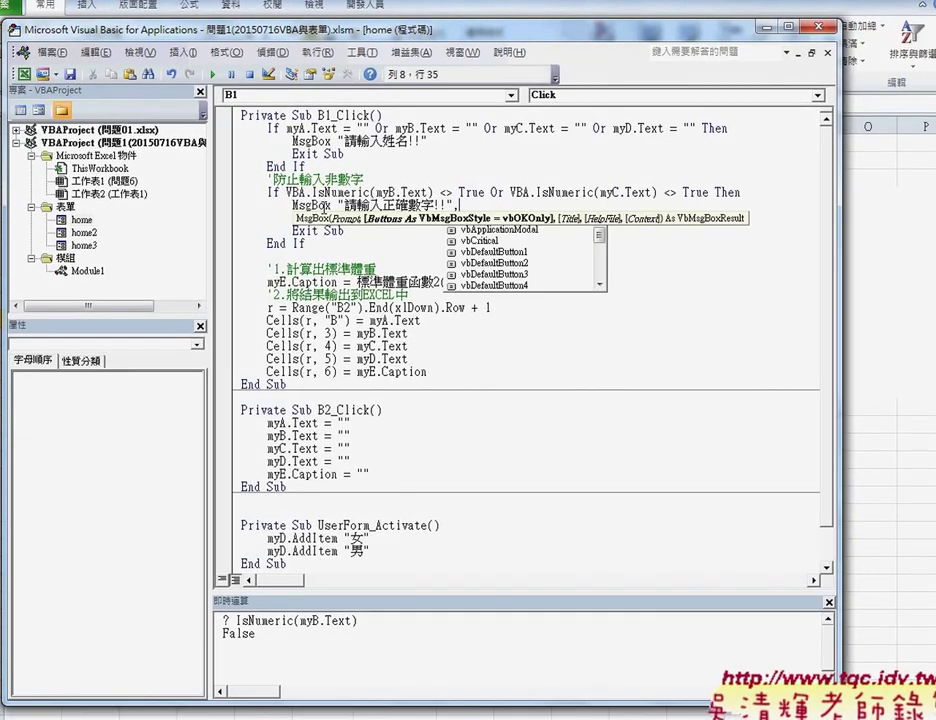
key("Down")
key("Down")
key("Down")
key("Down")
key("Down")
key("Down")
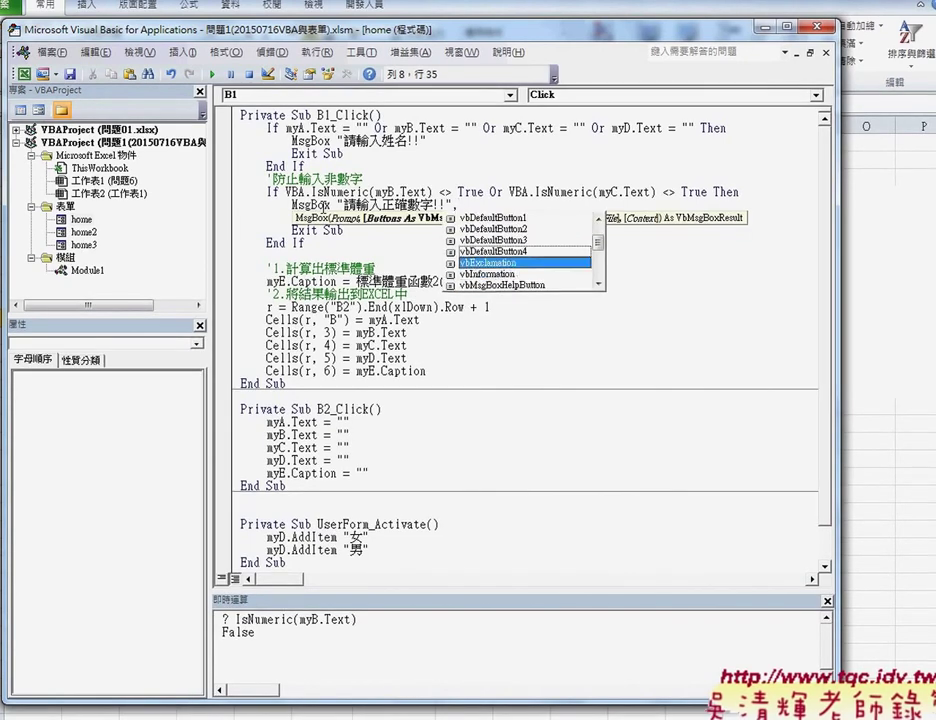
key("Down")
key("Down")
key("Down")
key("Down")
key("Down")
key("Up")
key("Up")
key("Up")
key("Up")
key("Up")
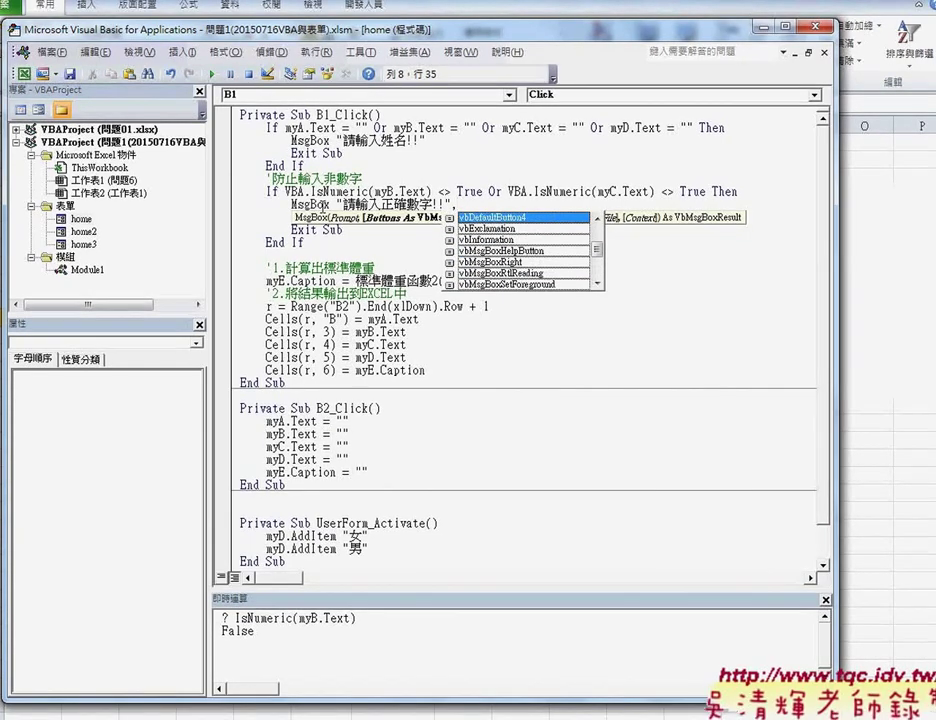
key("Down")
key("Down")
key("space")
key("Return")
type("myB.SetFocus")
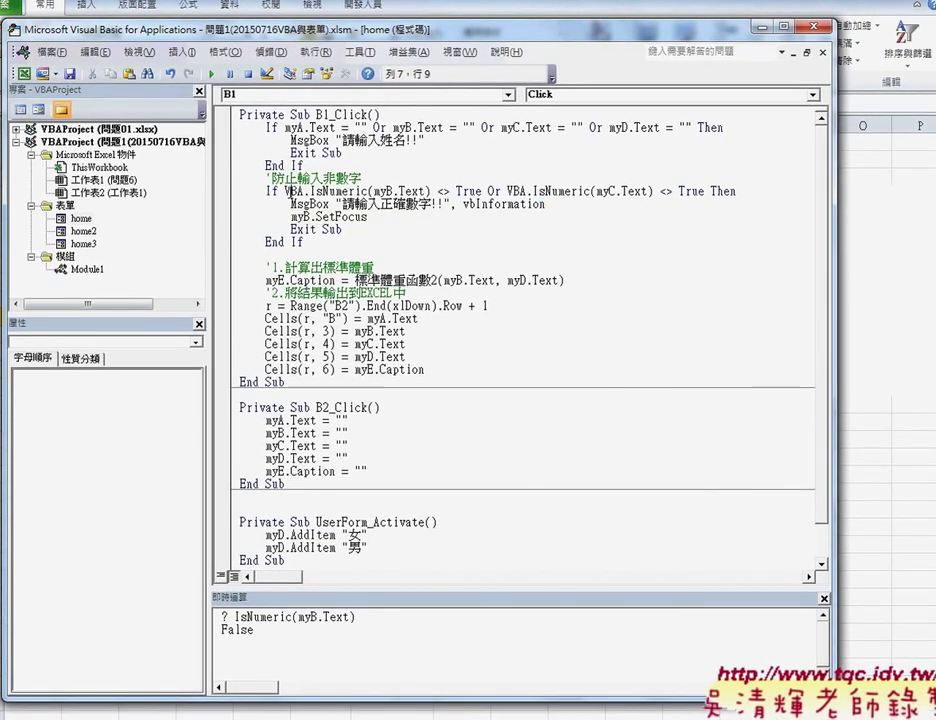
left_click_drag(367, 191, 290, 191)
- Run the form, enter XXX as name and height, and submit to get the vbInformation number warning
key("F5")
type("XXX")
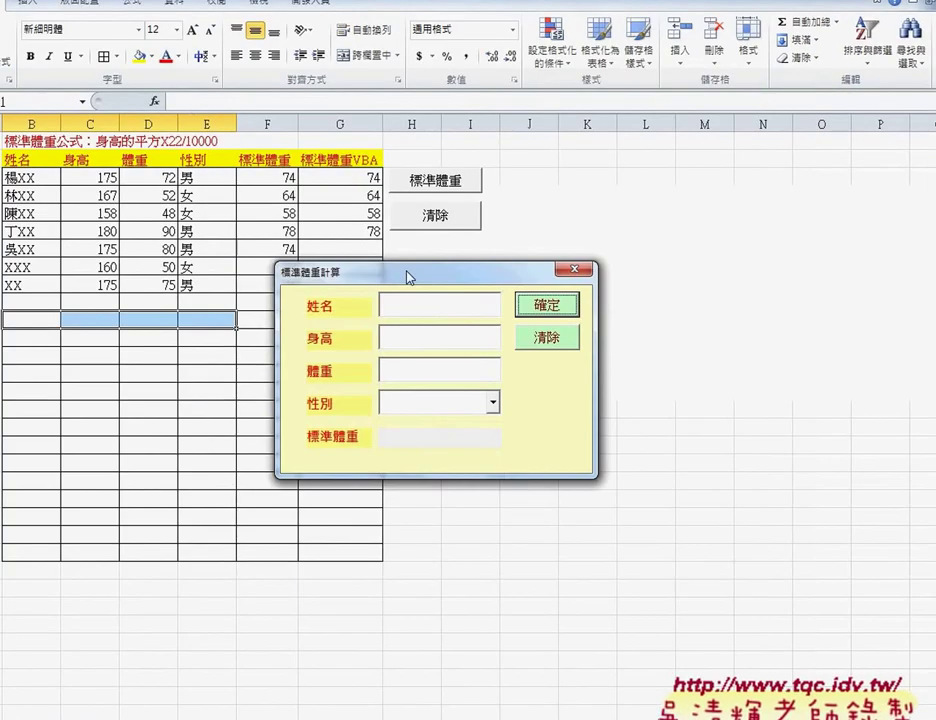
key("Tab")
type("XXX")
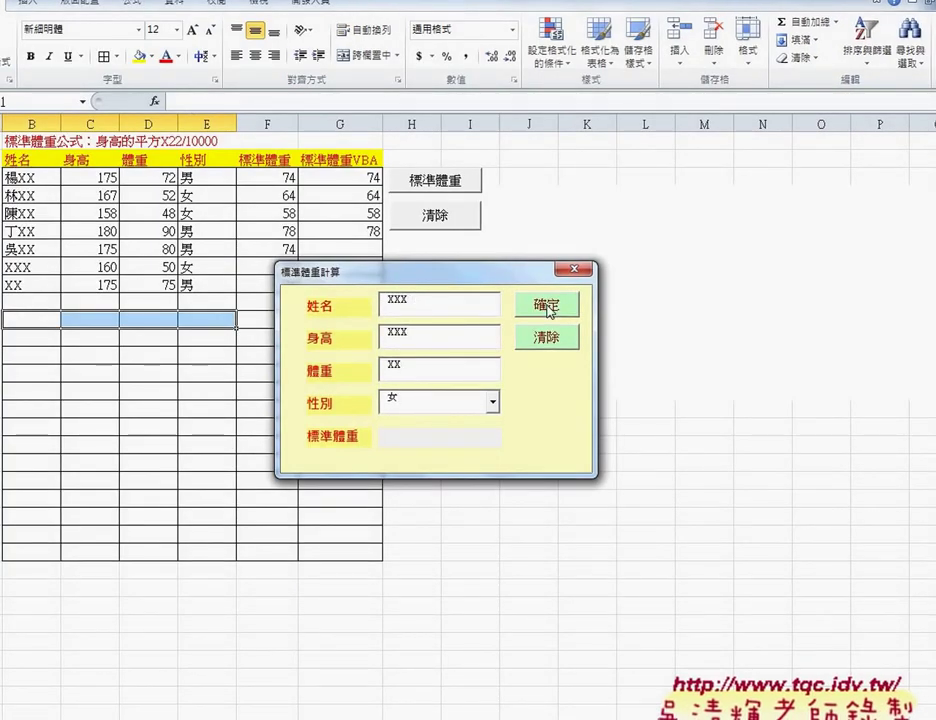
left_click(548, 308)
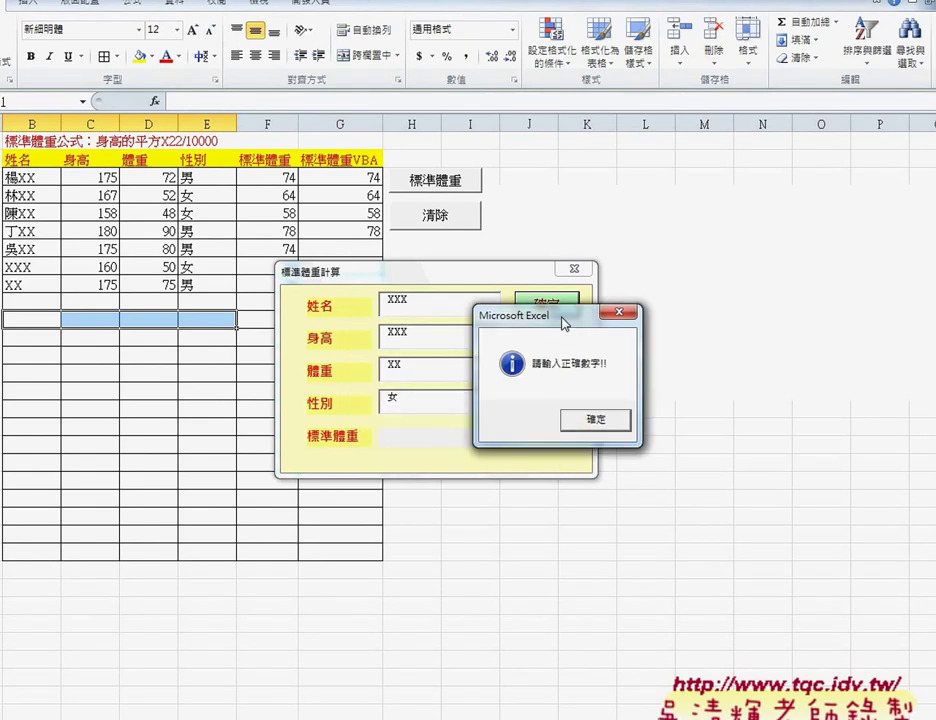
left_click_drag(499, 380, 519, 385)
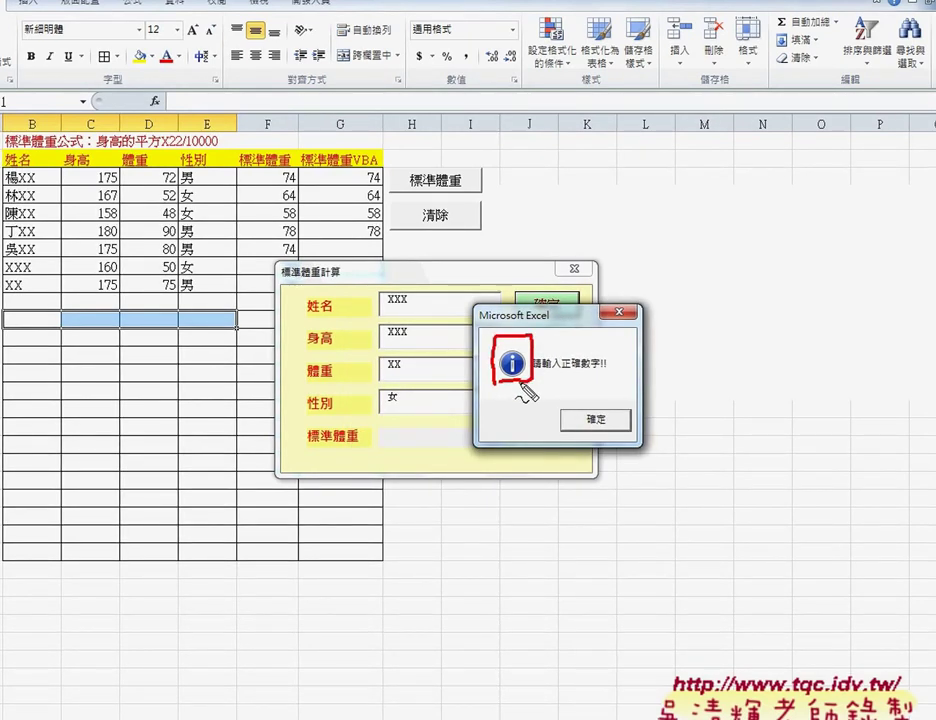